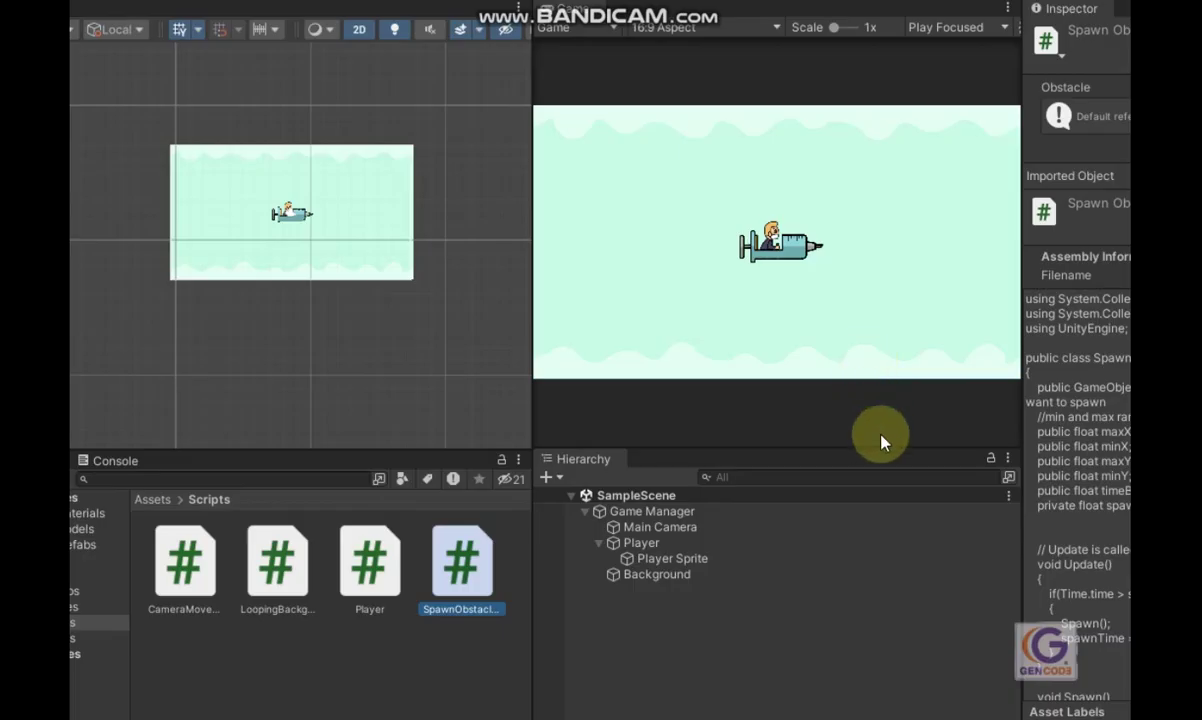
- Create an empty GameObject named 'Spawn Point' at the top level of SampleScene
key("Print")
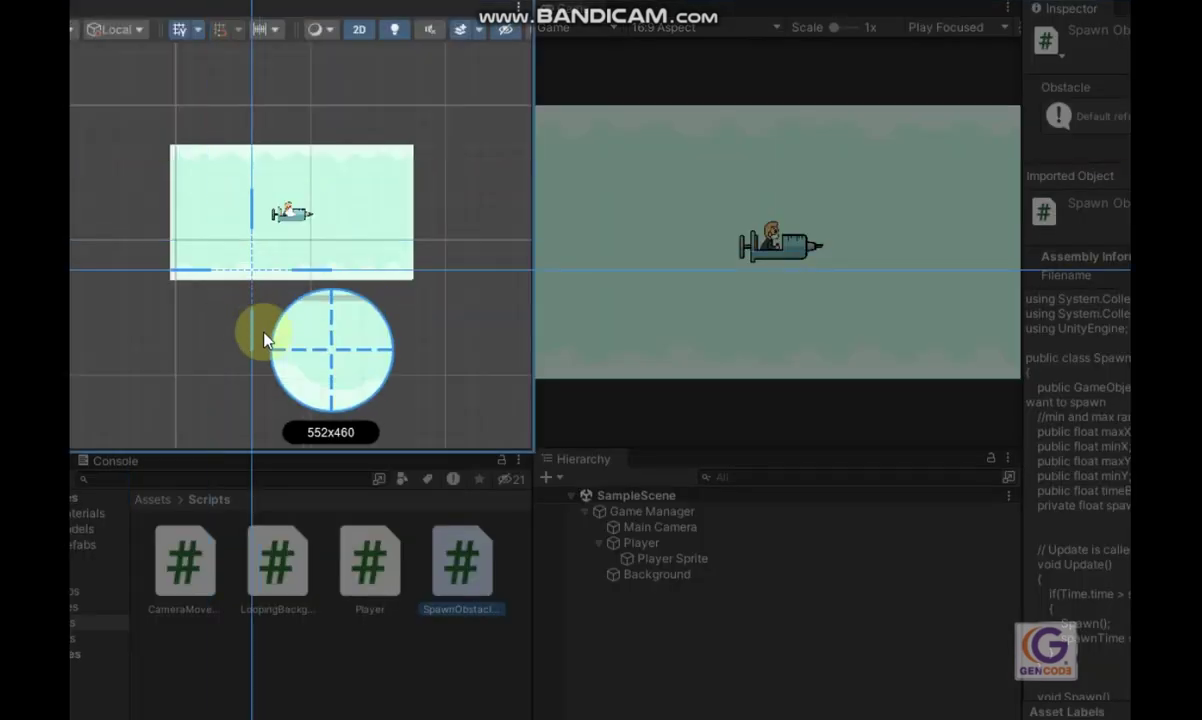
left_click_drag(297, 340, 993, 718)
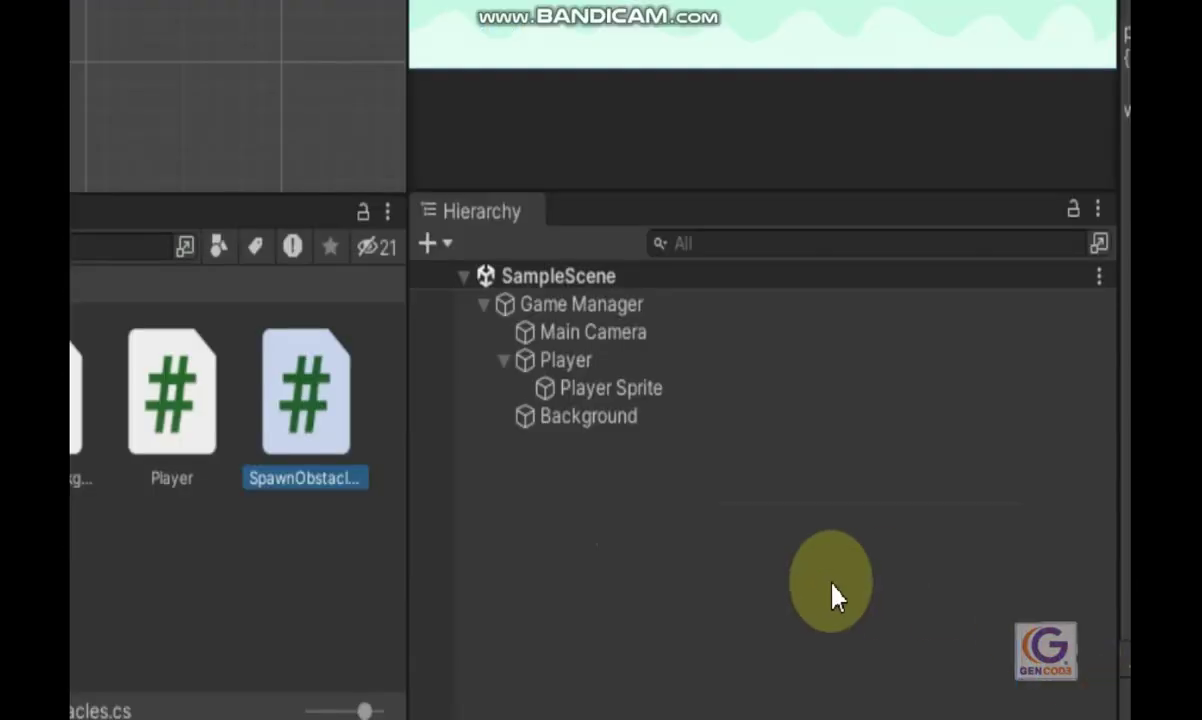
right_click(547, 578)
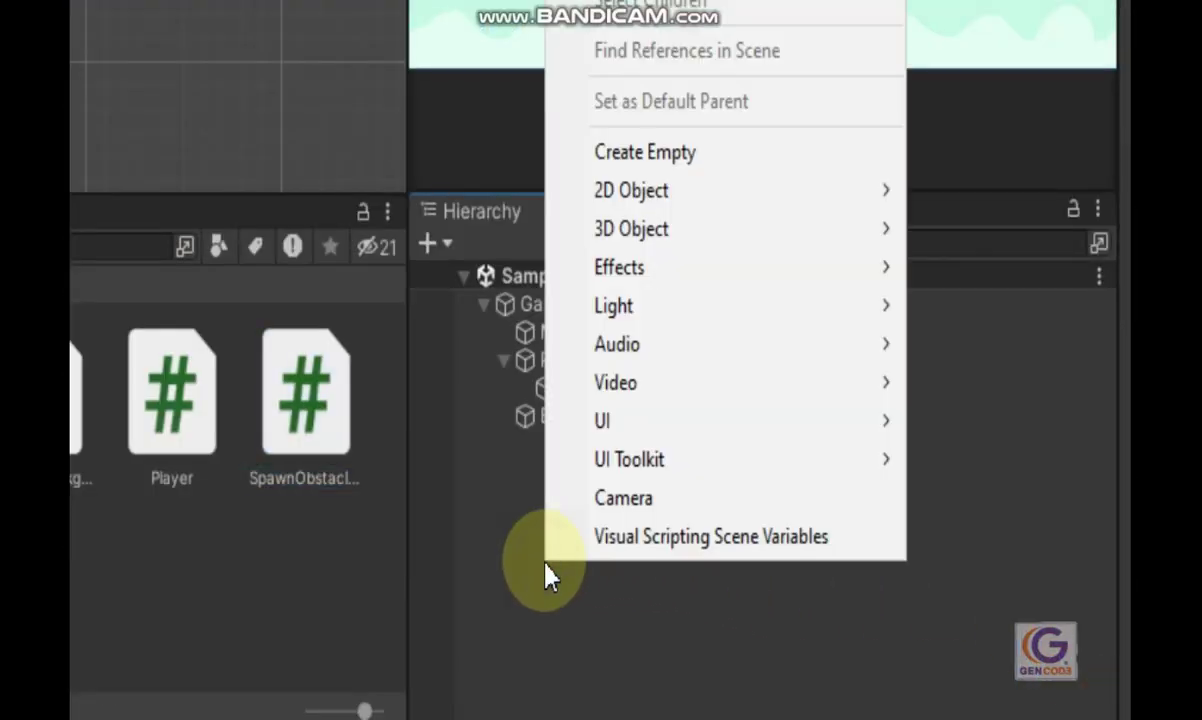
left_click(658, 155)
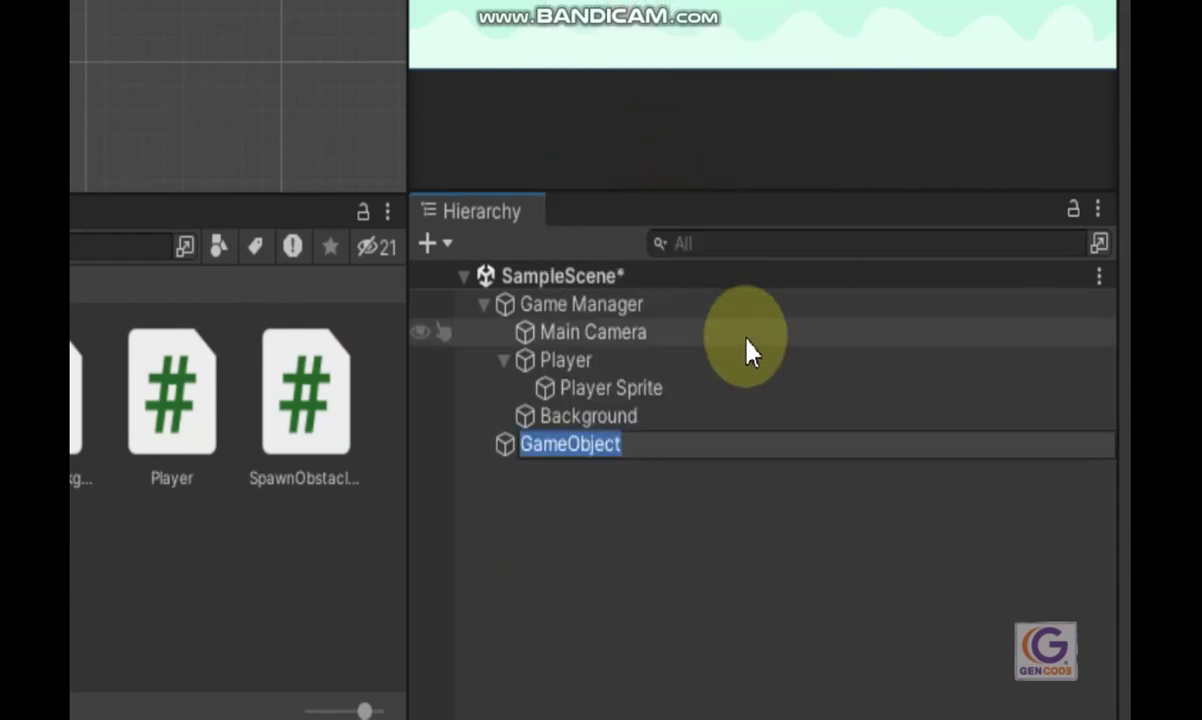
type("Spaw")
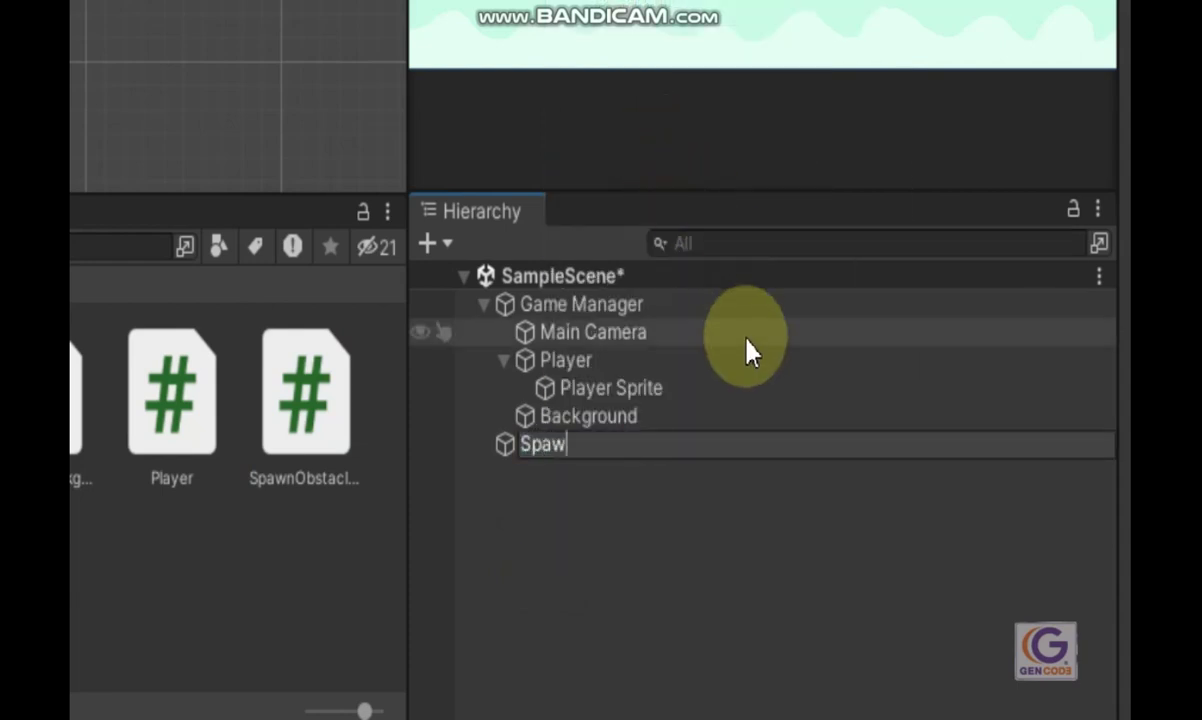
type("n Point")
key("Return")
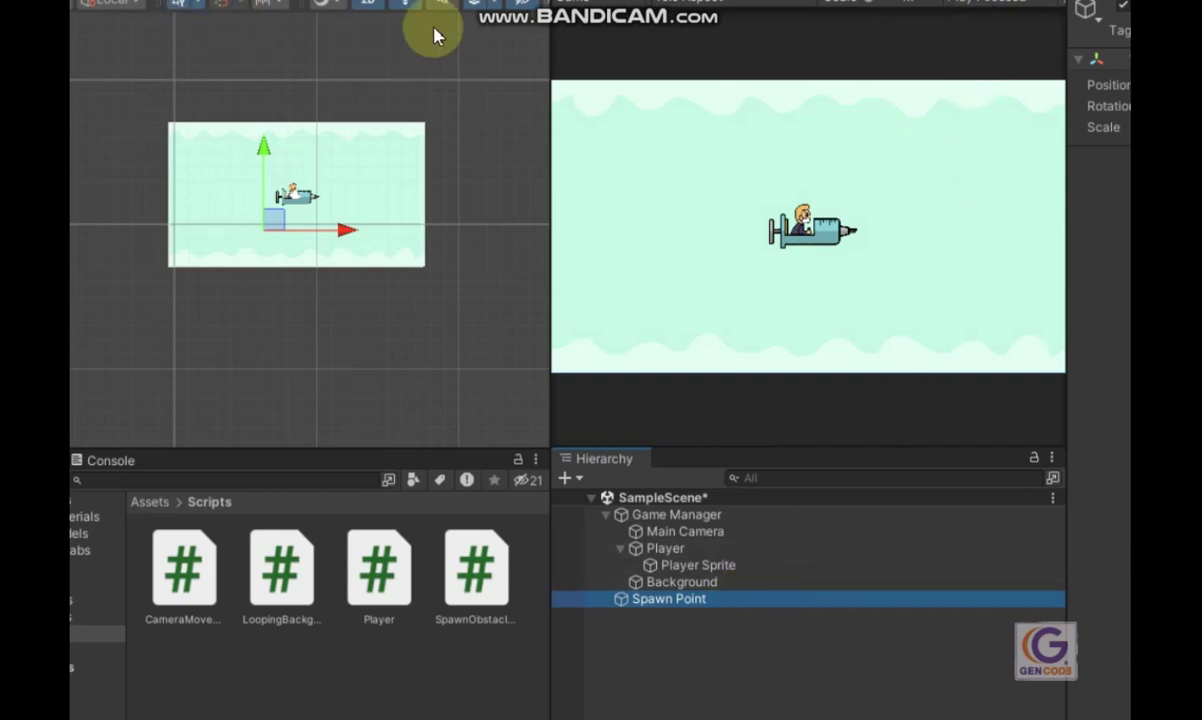
- Reset Spawn Point's Transform so its position returns to 0, 0, 0
key("ctrl+Print")
left_click_drag(1064, 2, 773, 403)
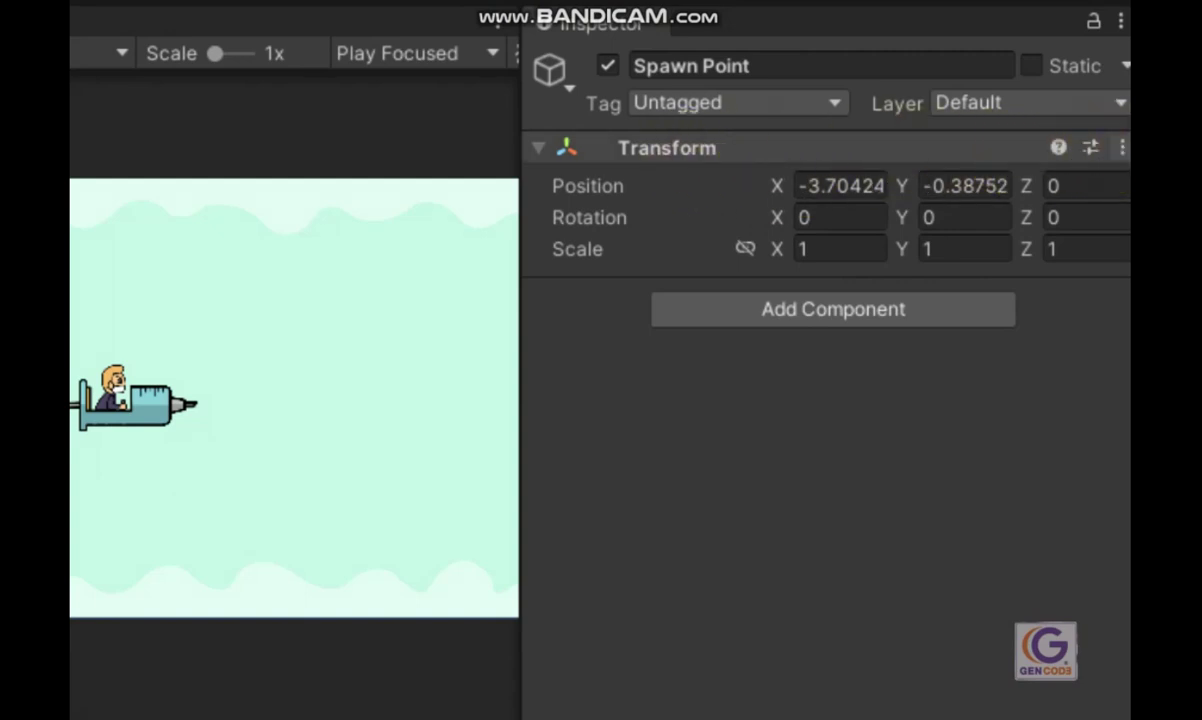
left_click(1121, 147)
left_click(915, 182)
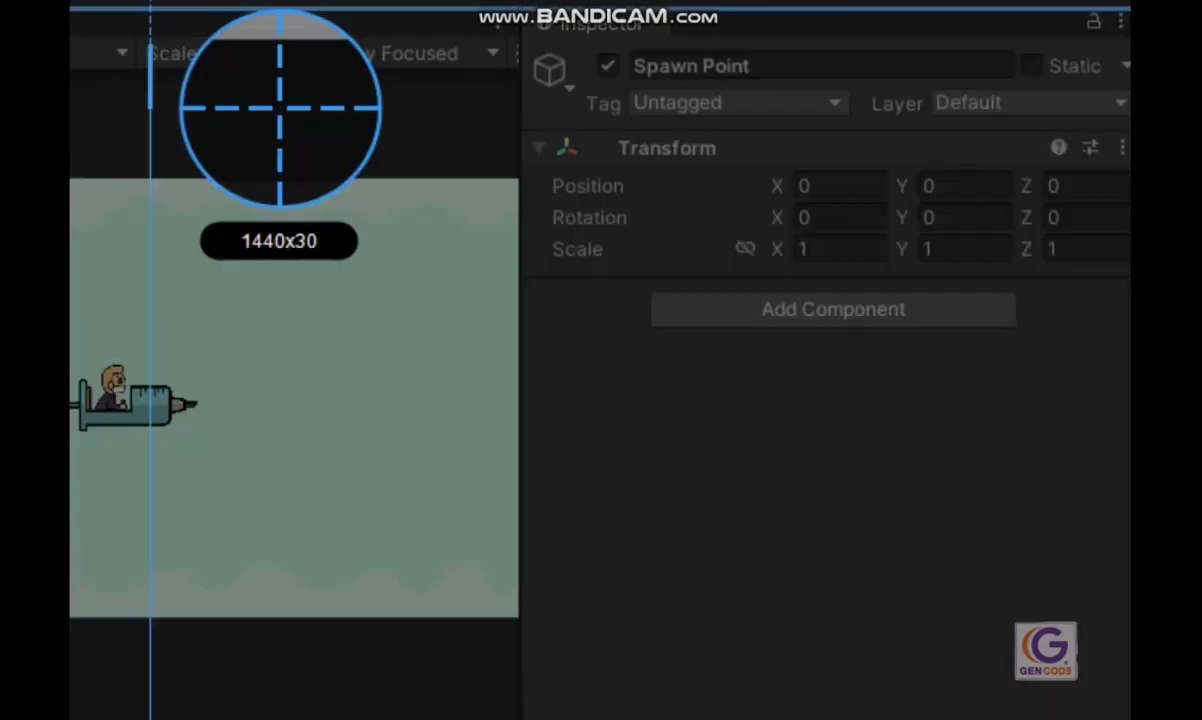
left_click(129, 666)
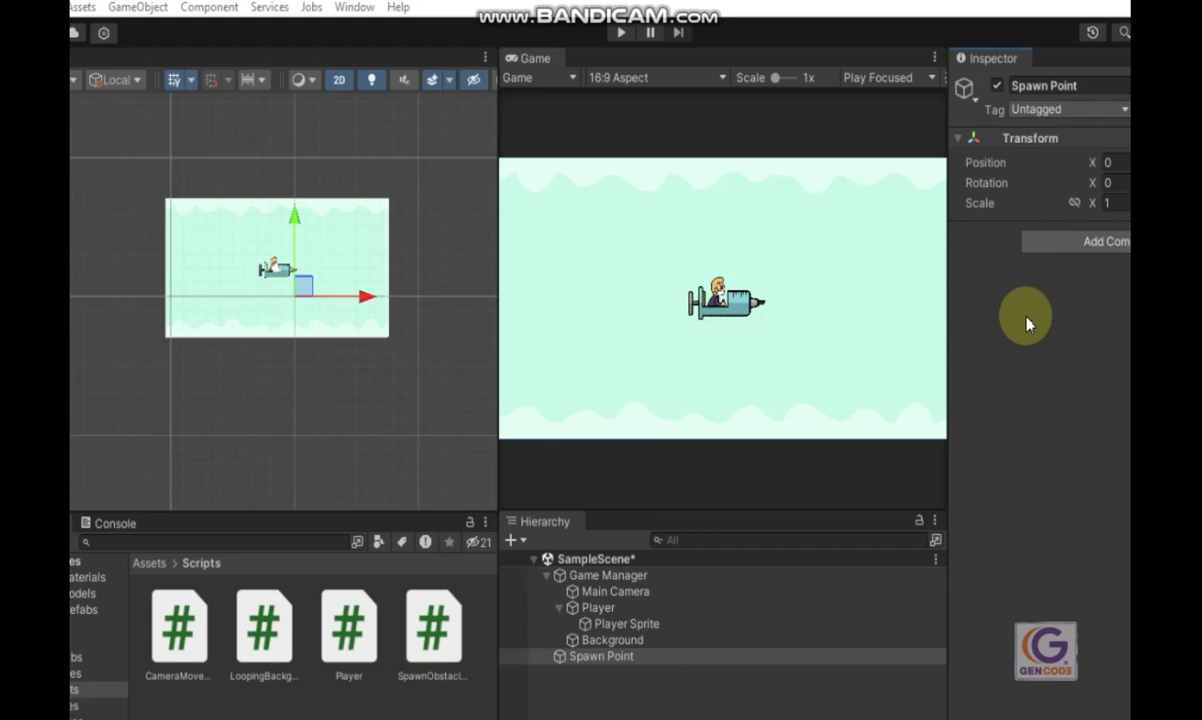
- Attach the SpawnObstacles script to Spawn Point and check the Console for errors
left_click_drag(433, 634, 1033, 322)
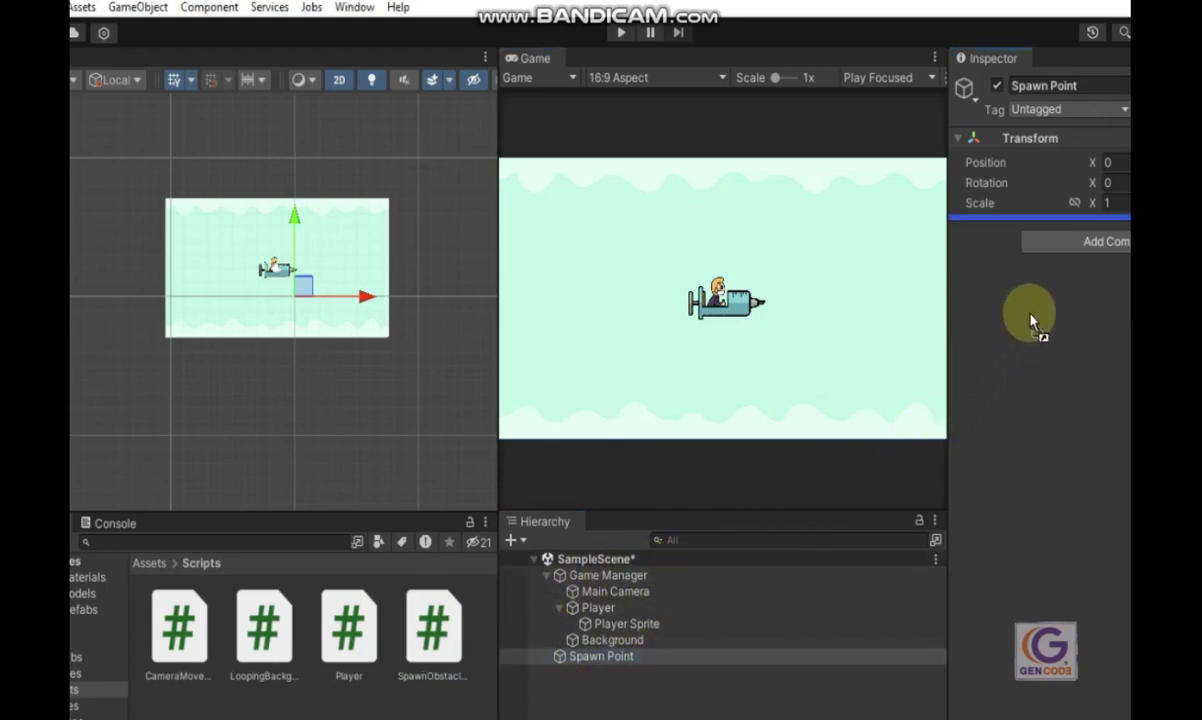
left_click_drag(1033, 322, 1033, 320)
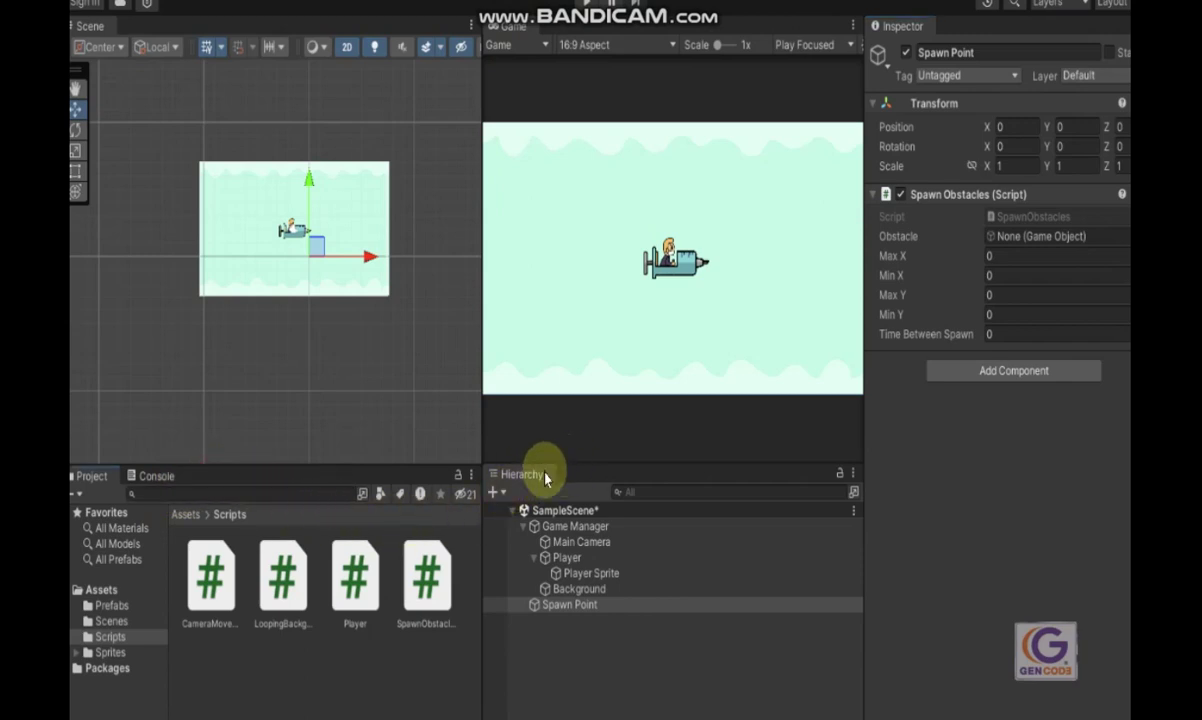
left_click(177, 478)
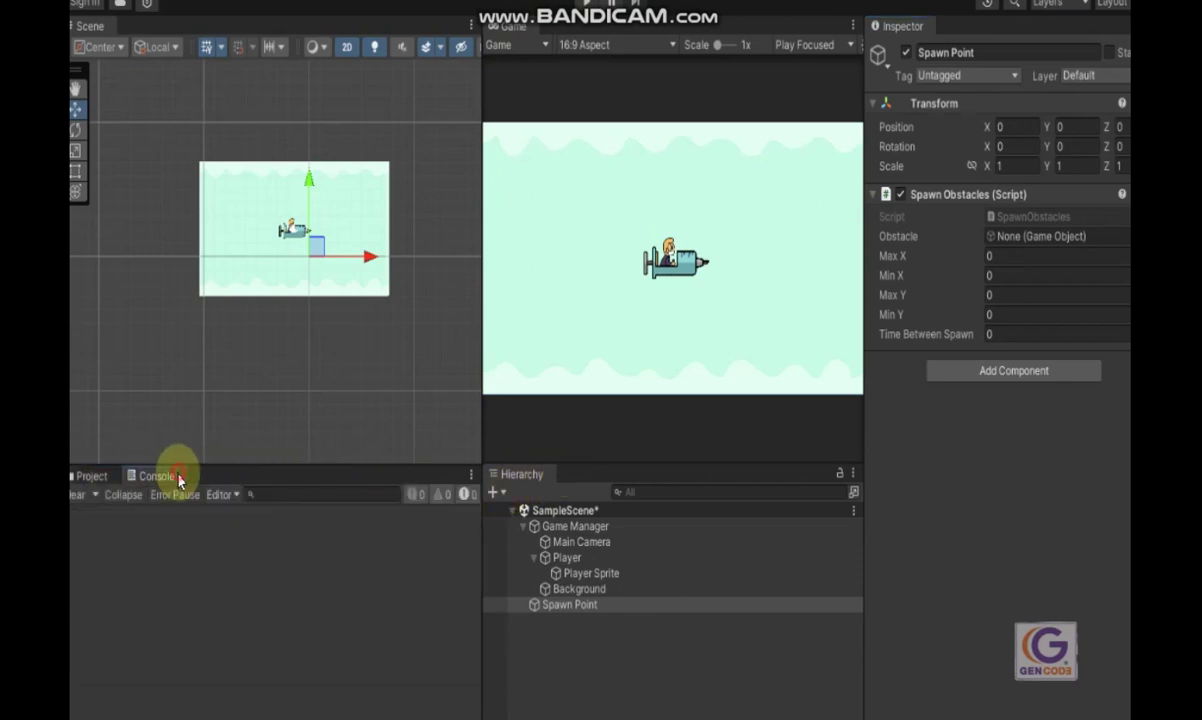
left_click(93, 476)
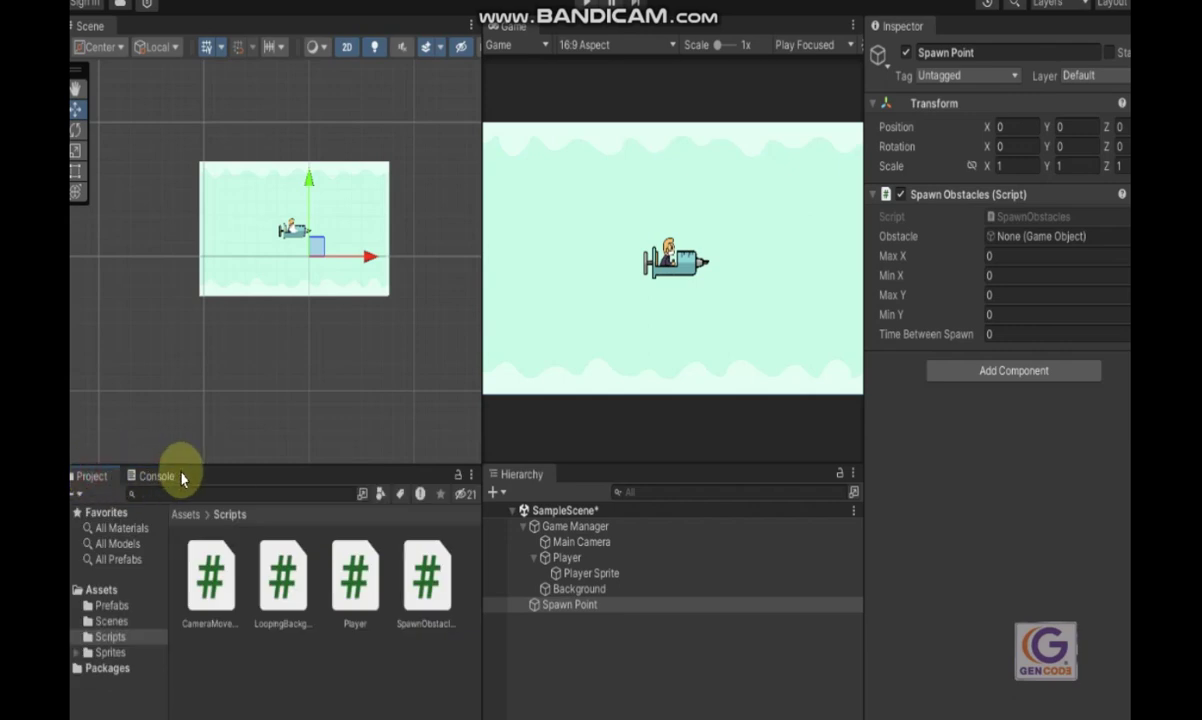
- Dock the Game view below the Scene view, and Project and Console under the Hierarchy
mouse_move(502, 27)
left_mouse_down()
mouse_move(350, 343)
mouse_move(276, 352)
left_mouse_up()
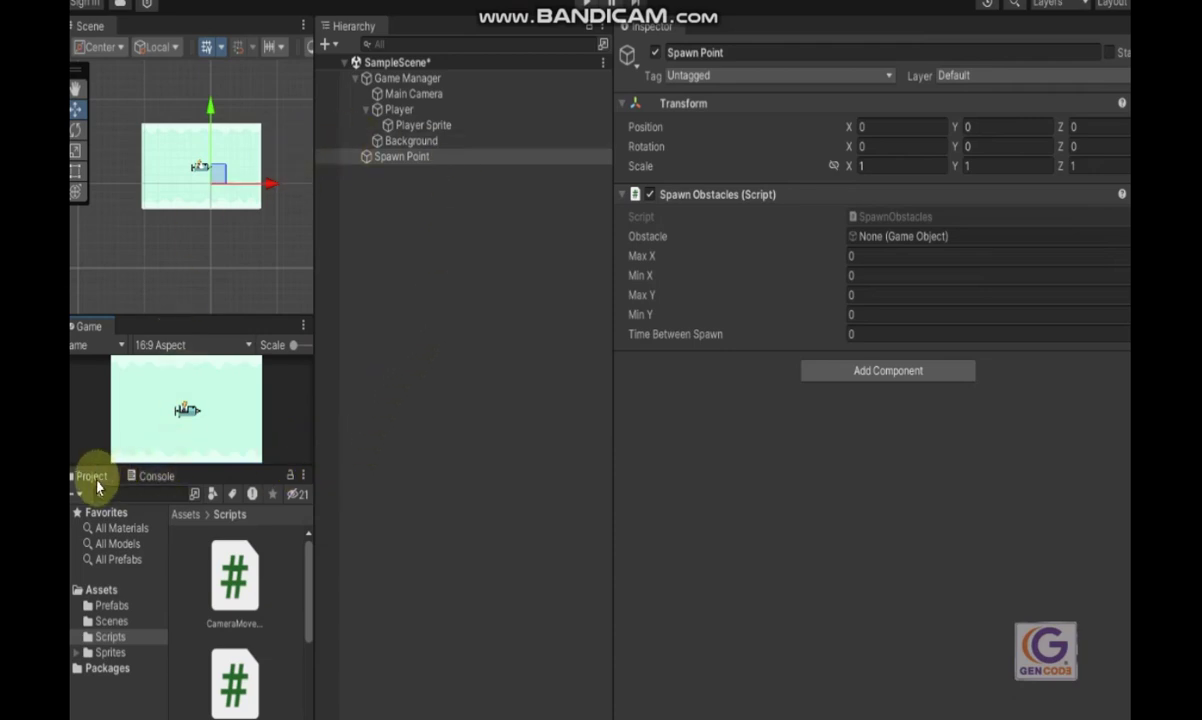
left_click_drag(92, 484, 437, 272)
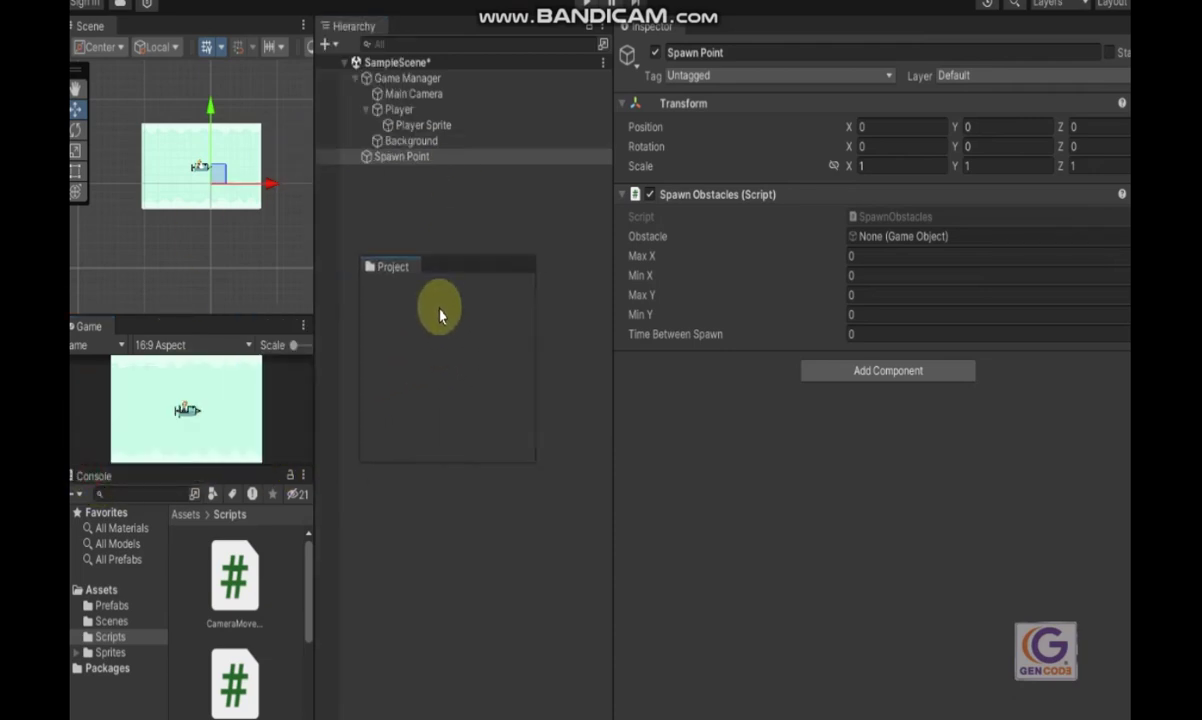
left_click_drag(437, 272, 547, 530)
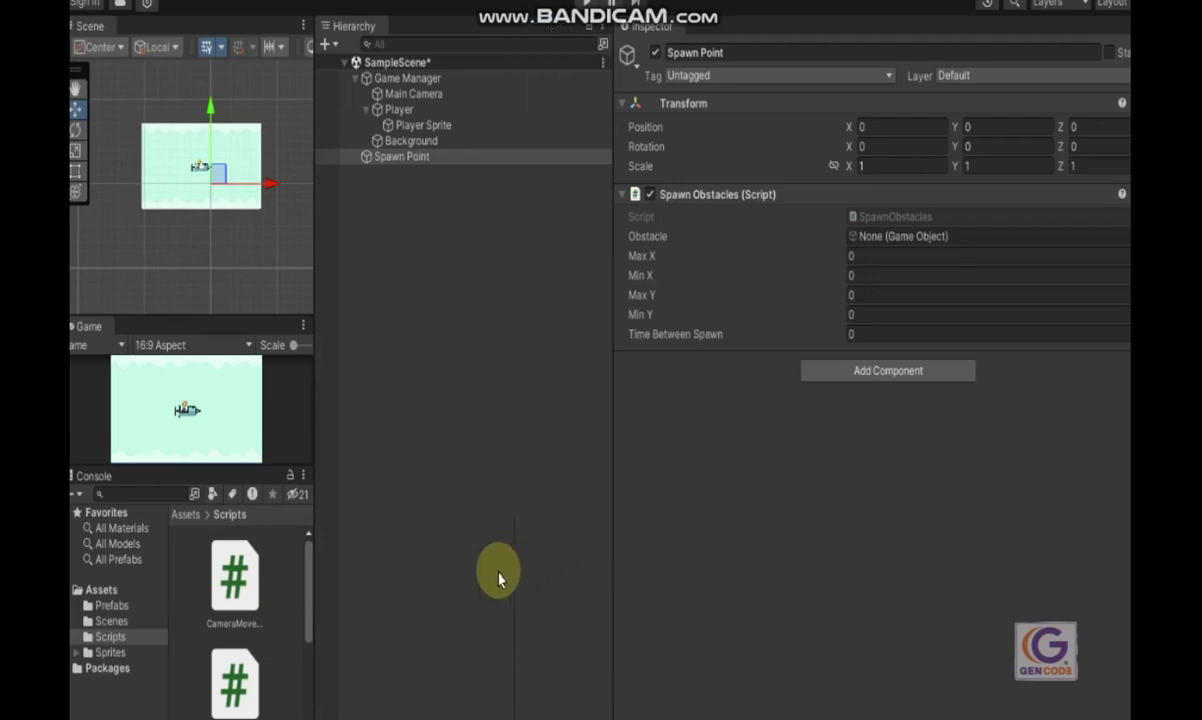
left_click_drag(502, 577, 400, 560)
left_click_drag(98, 484, 410, 560)
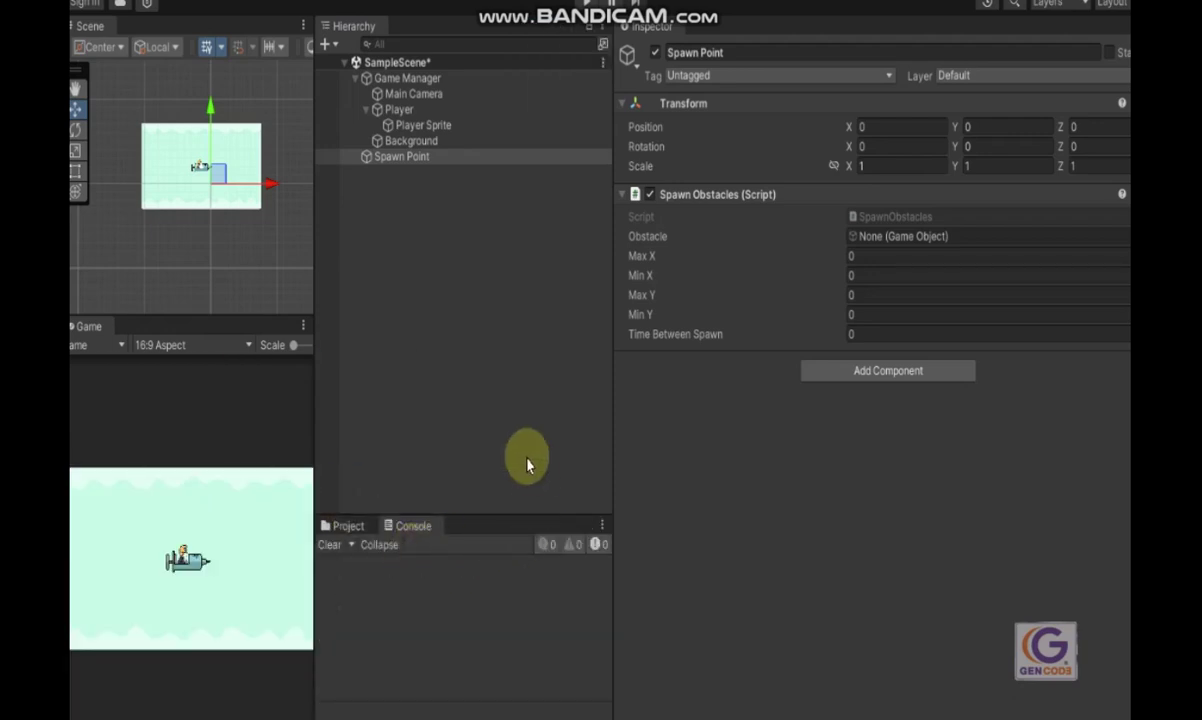
- Resize the panels to widen the Hierarchy, enlarge the Scene view and heighten the Project browser
left_click_drag(616, 317, 800, 300)
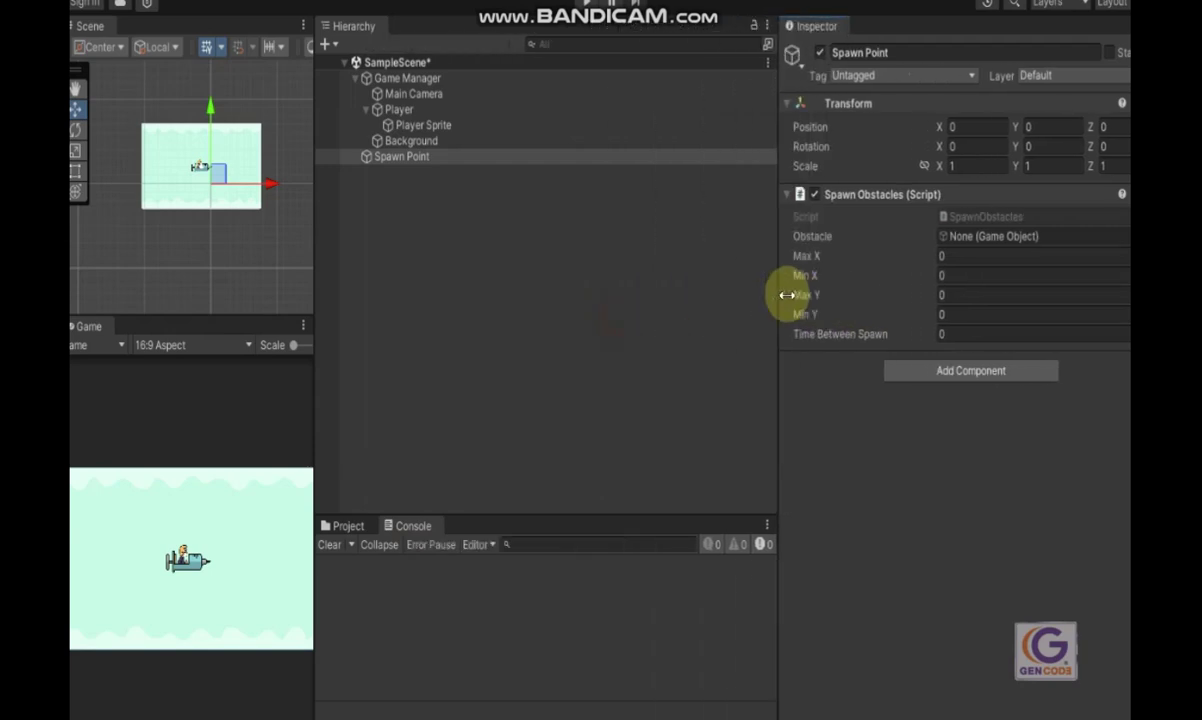
left_click_drag(313, 376, 524, 372)
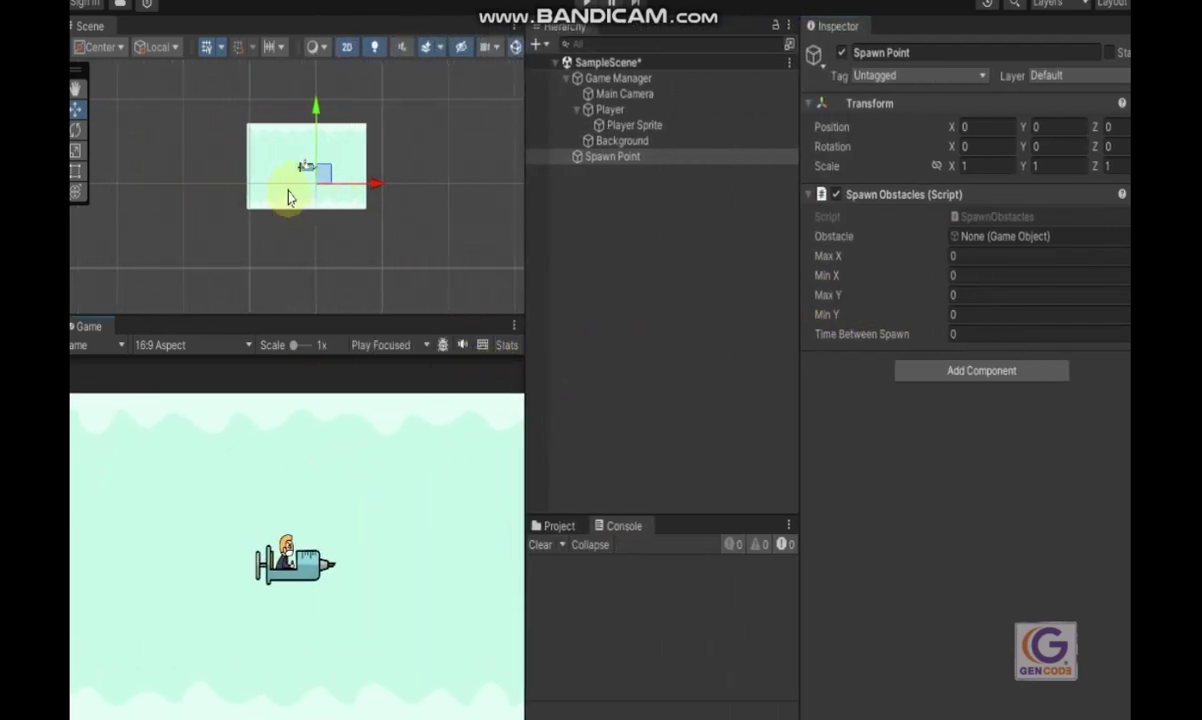
scroll(290, 200, "up", 3)
left_click_drag(451, 180, 428, 201)
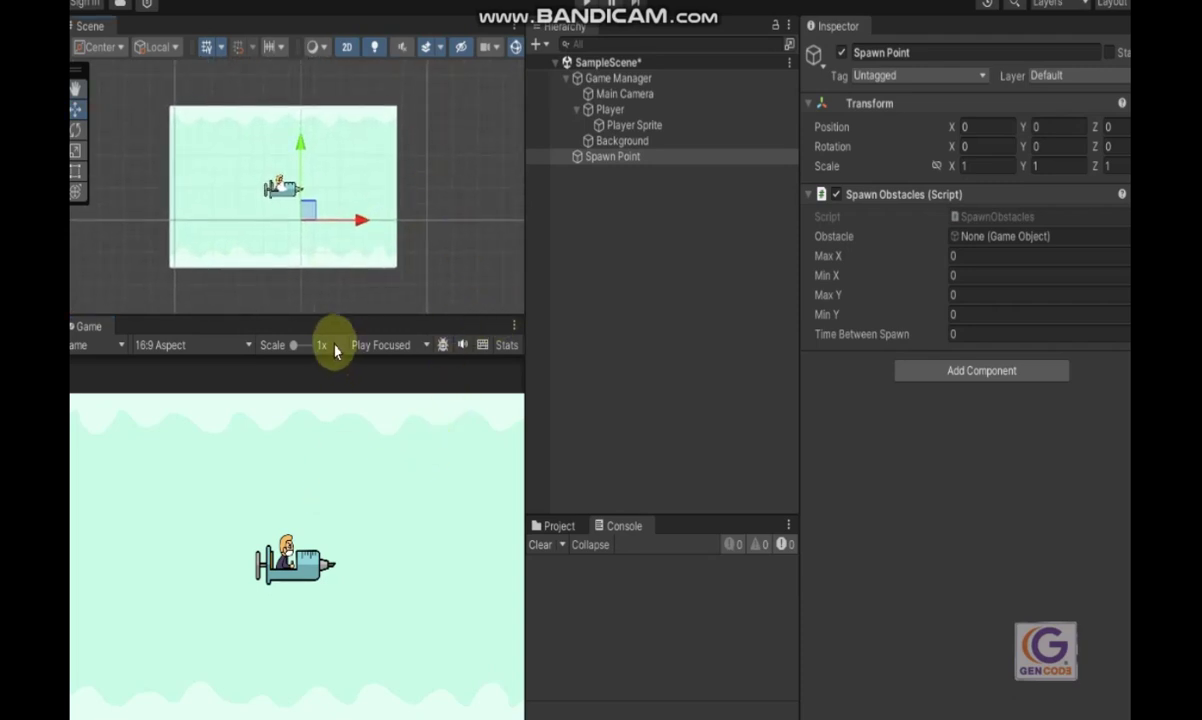
left_click_drag(318, 317, 320, 346)
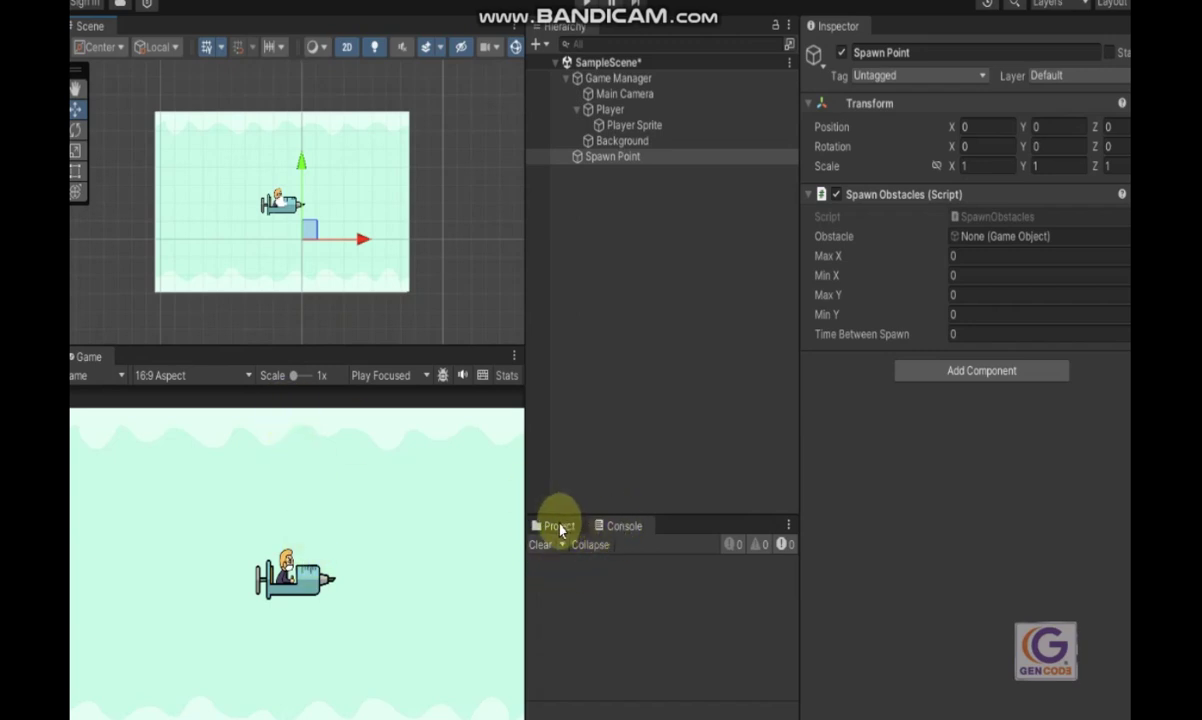
left_click(558, 527)
left_click_drag(525, 484, 446, 470)
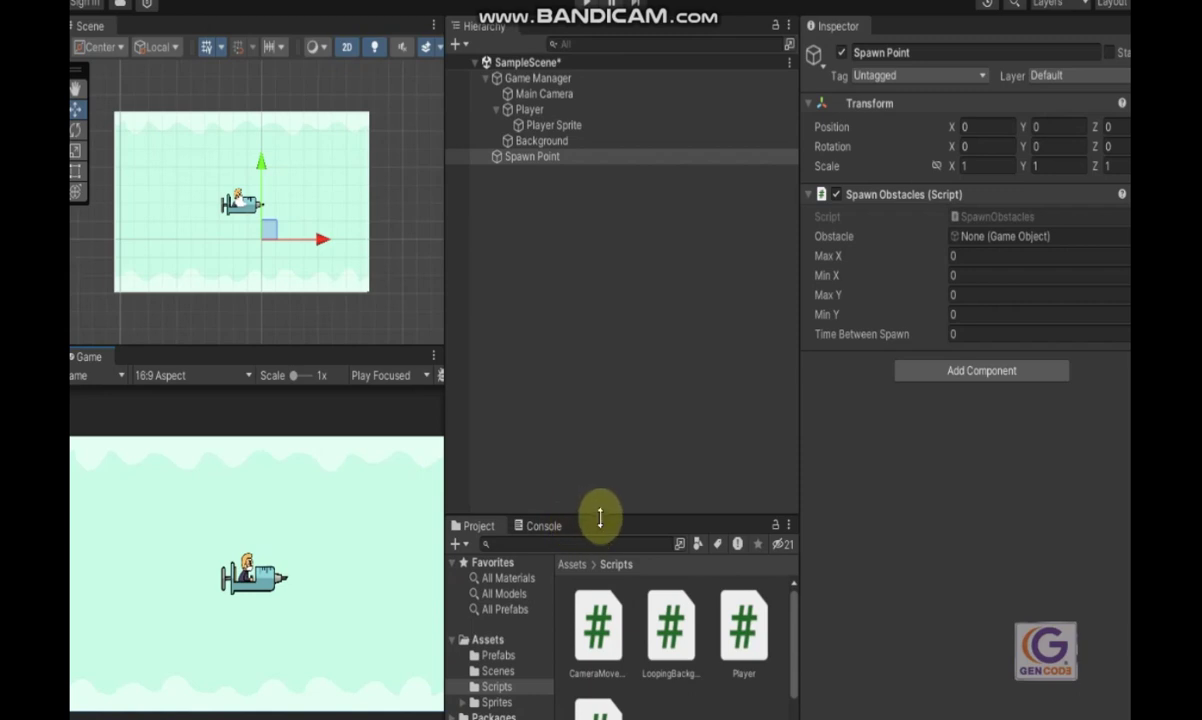
left_click_drag(598, 515, 621, 352)
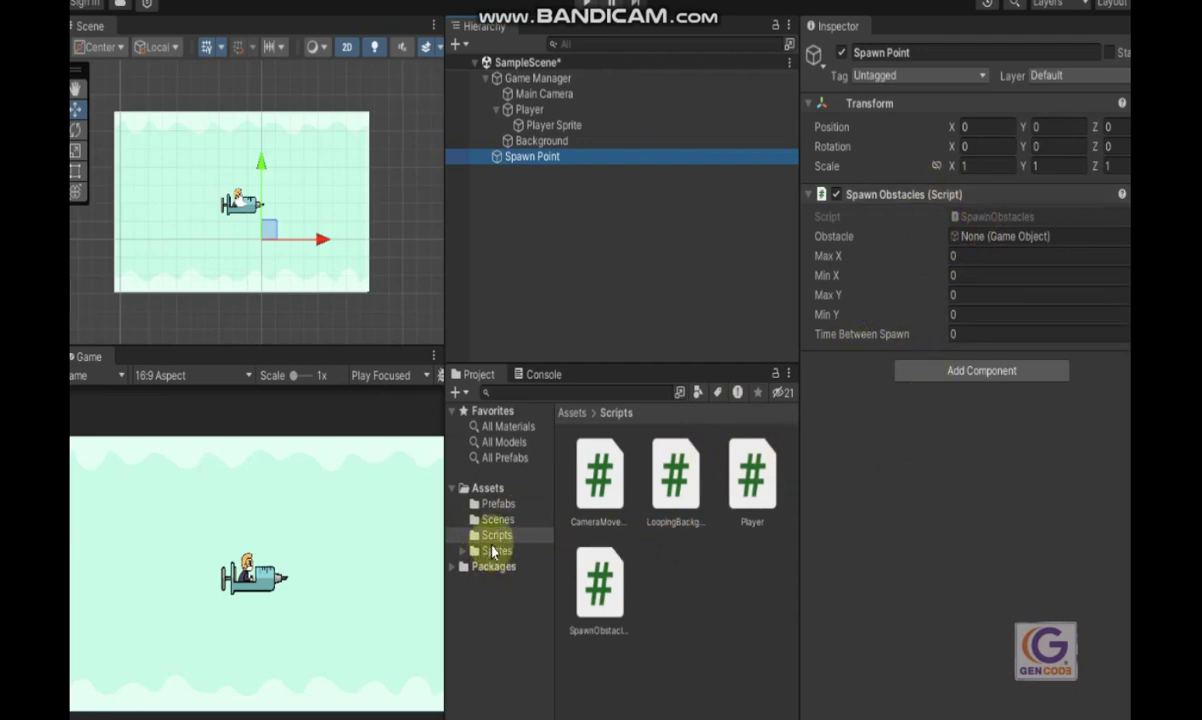
- Assign the Obstacle prefab from the Prefabs folder to the Spawn Obstacles Obstacle slot
left_click(496, 503)
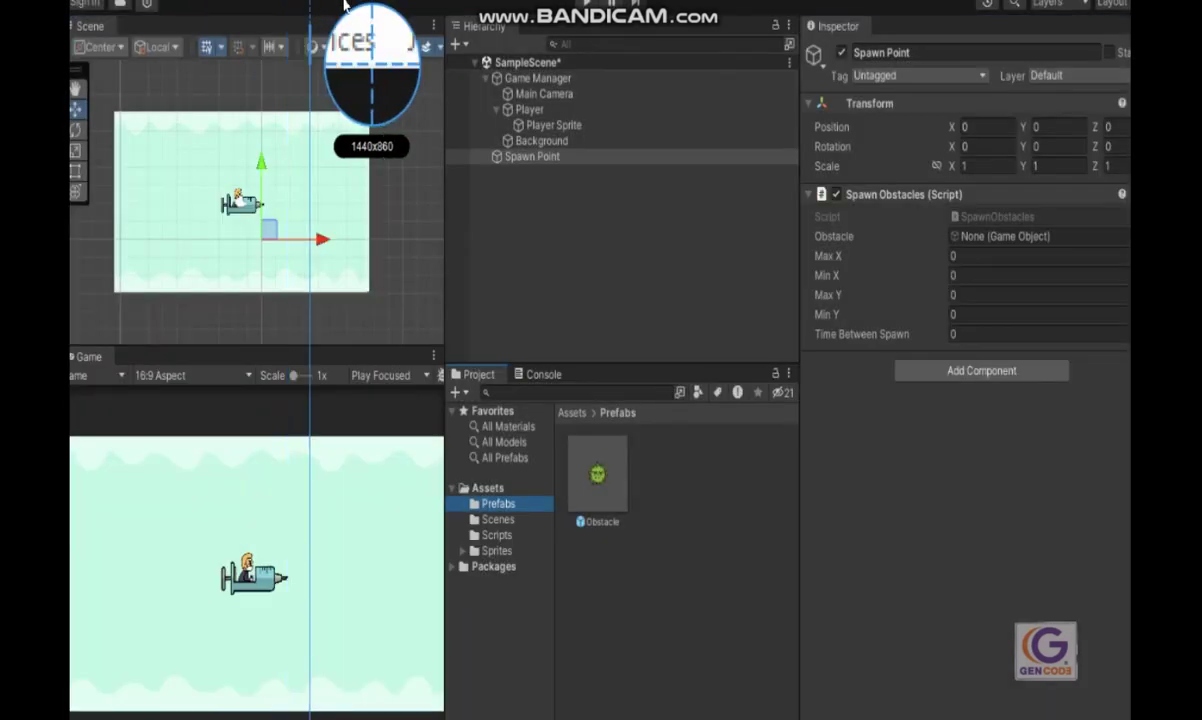
left_click_drag(345, 15, 1110, 645)
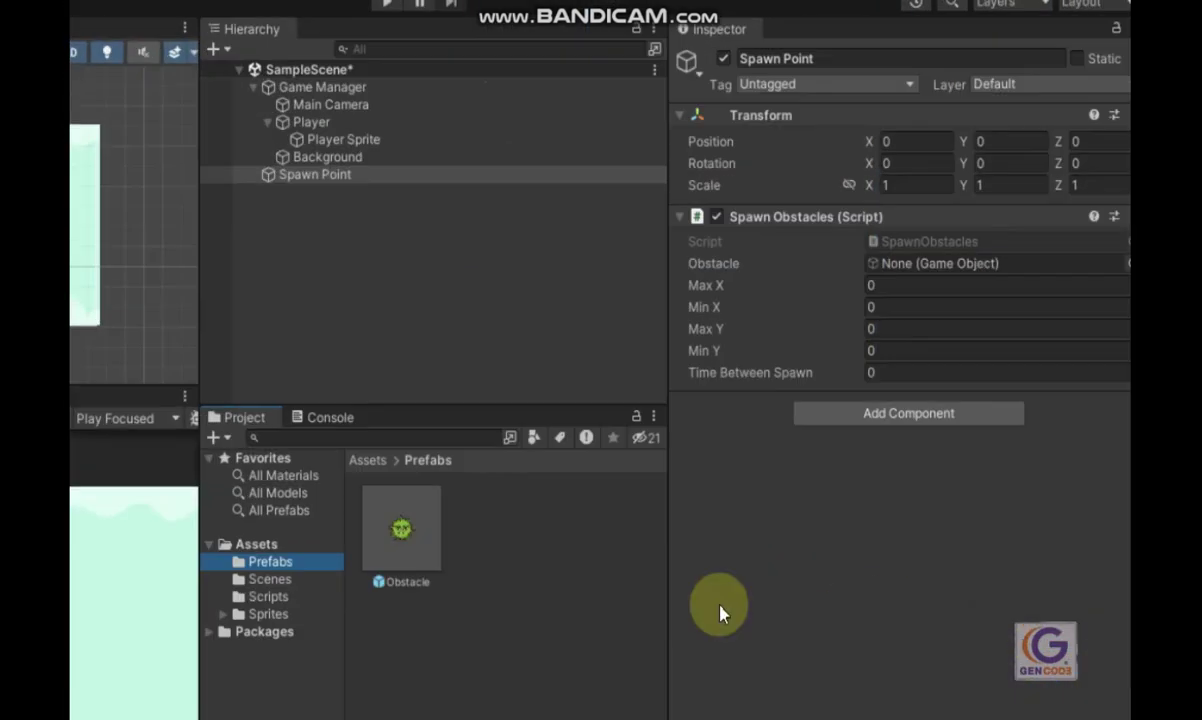
left_click_drag(400, 541, 845, 325)
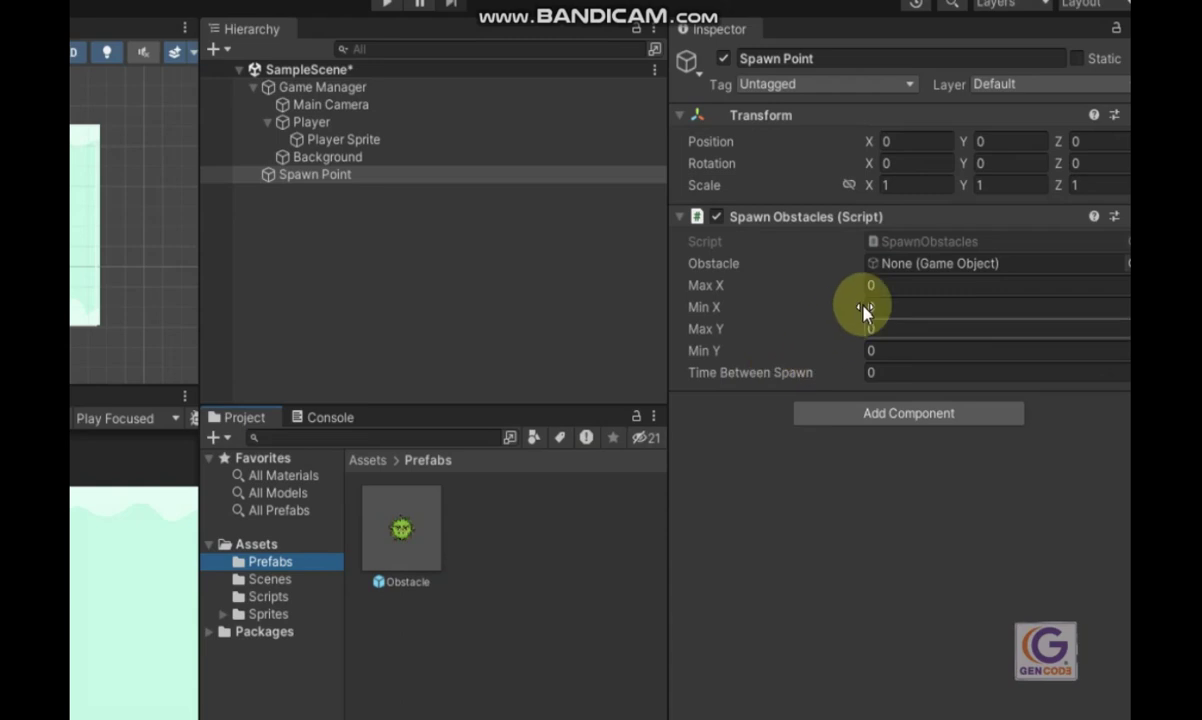
left_click_drag(894, 275, 910, 275)
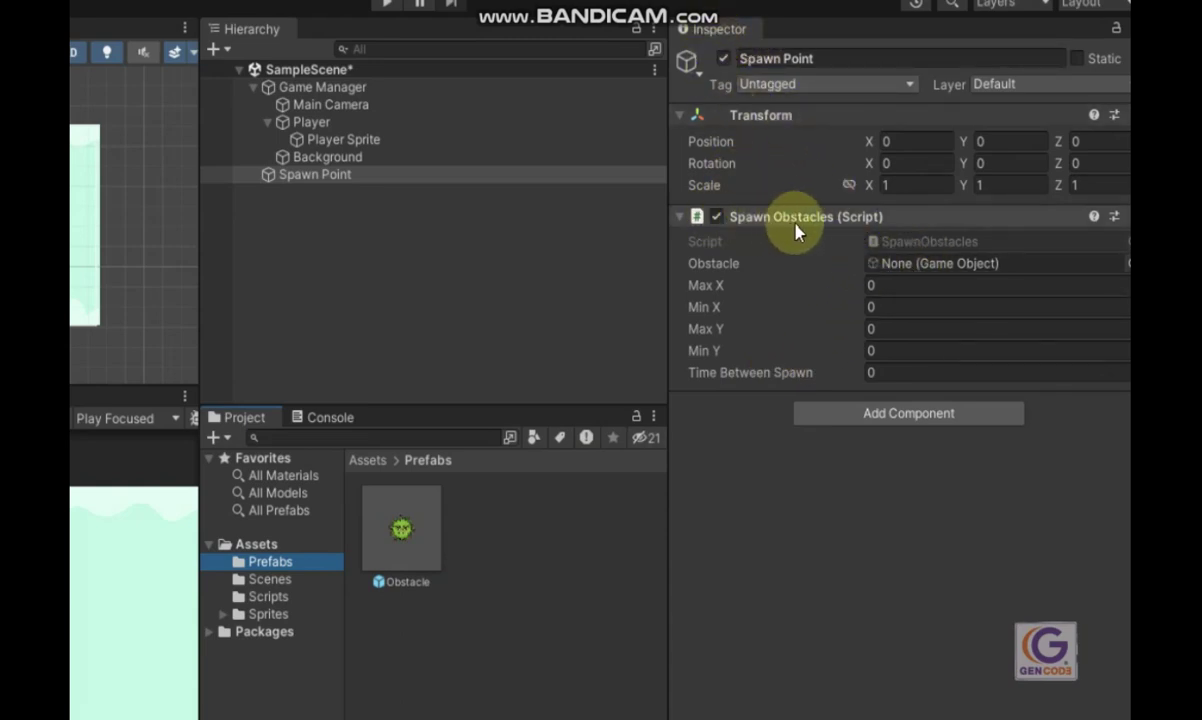
mouse_move(398, 548)
left_mouse_down()
mouse_move(761, 306)
mouse_move(912, 266)
left_mouse_up()
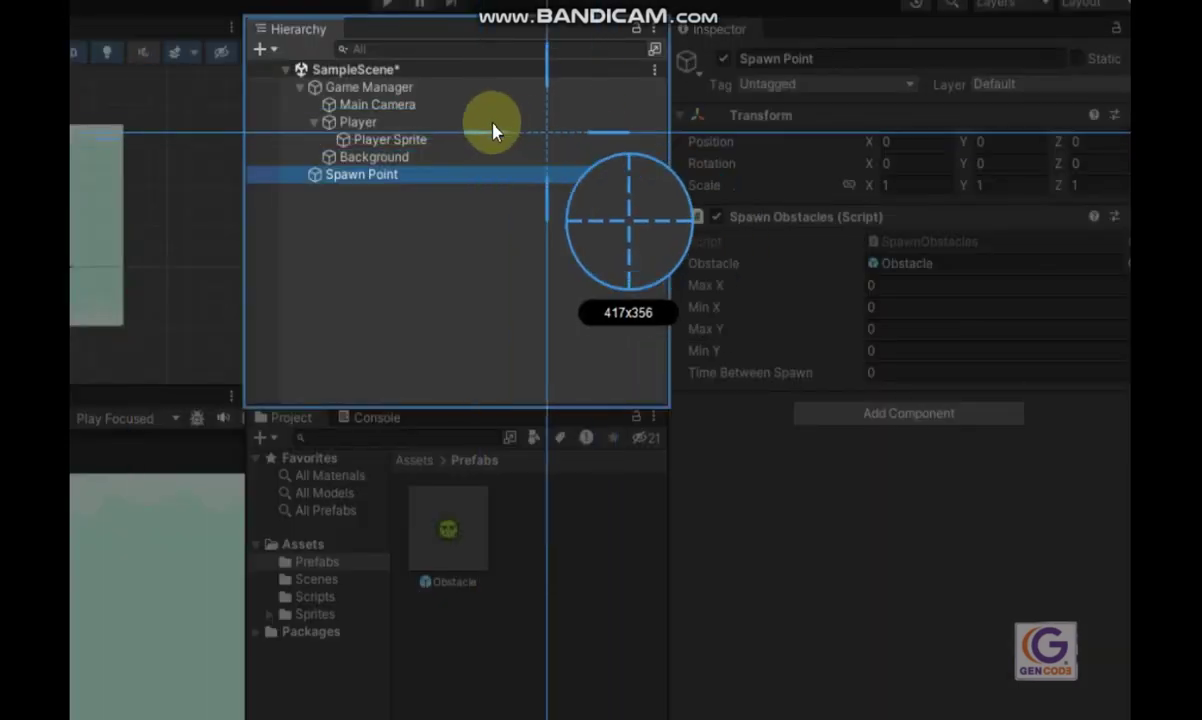
left_click_drag(491, 123, 1078, 516)
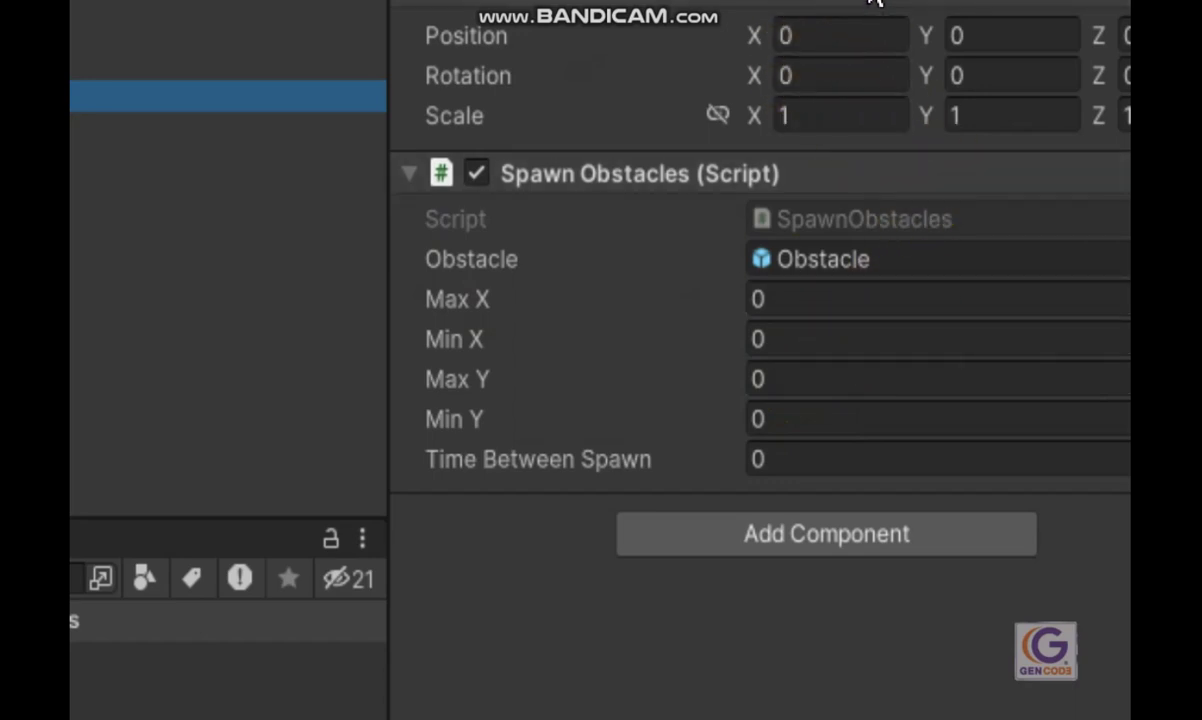
- Set the Spawn Obstacles Max X to 3.5 and Min X to 3
left_click(795, 306)
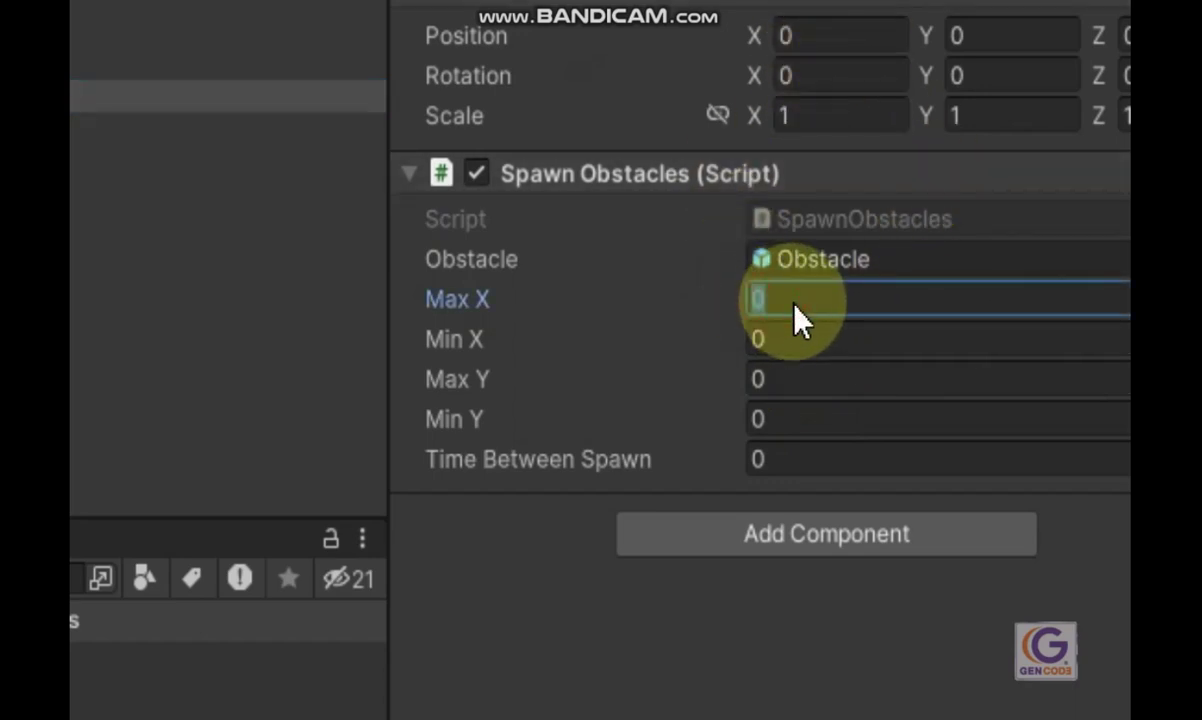
type("3.5")
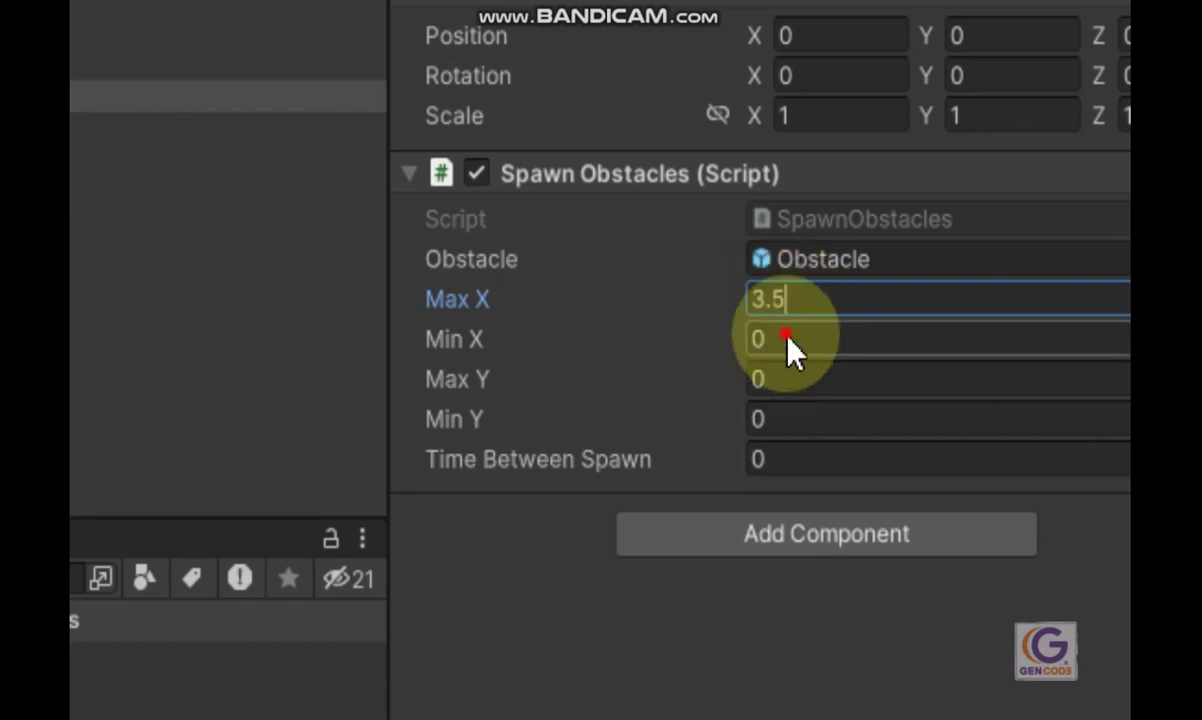
left_click(826, 355)
type("3")
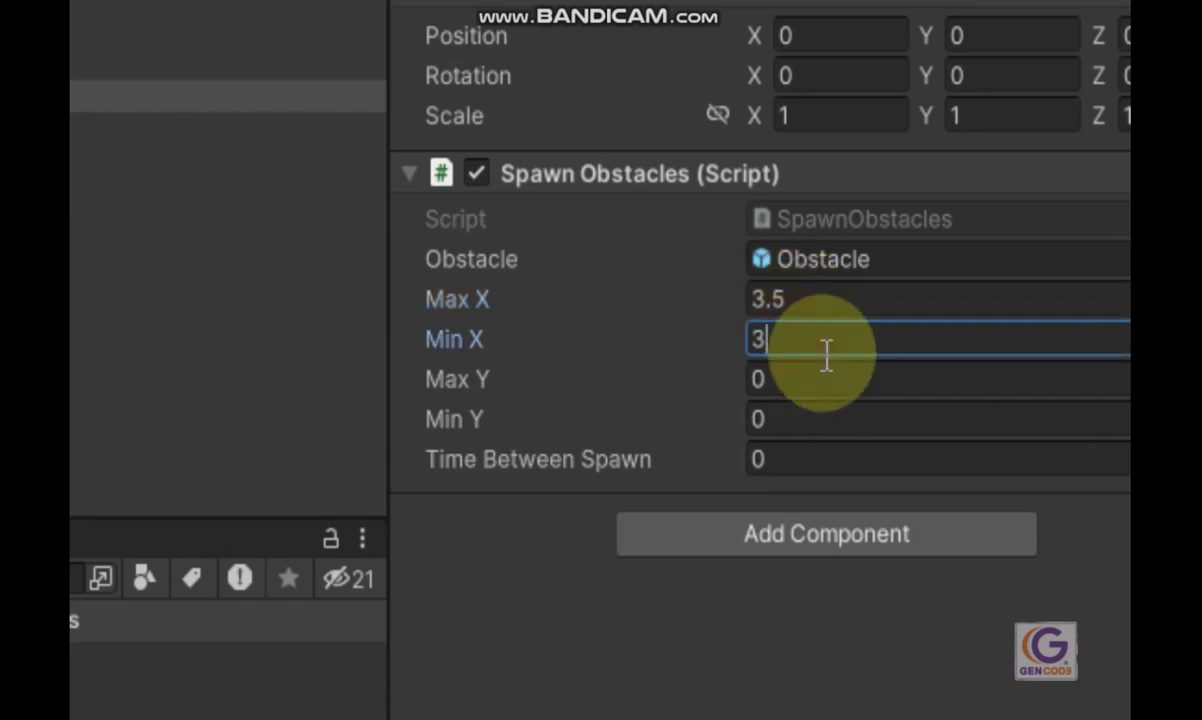
left_click(205, 28)
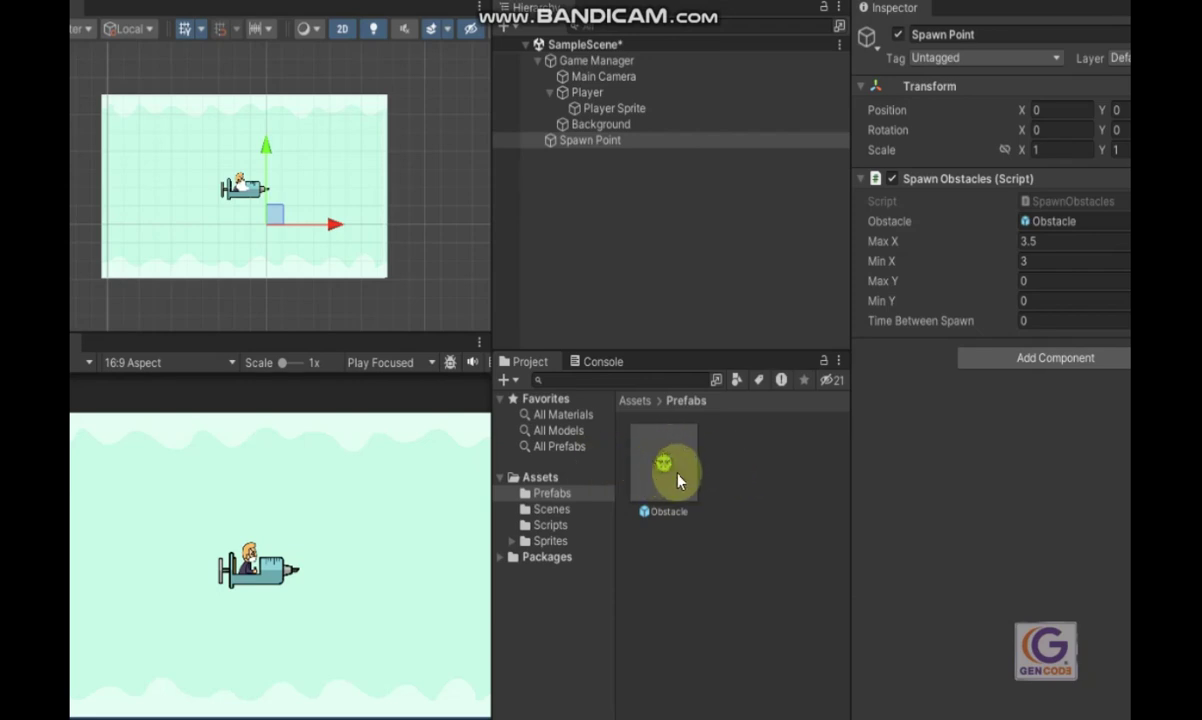
- Place an Obstacle prefab instance in the scene and raise it to the top edge, around Y 6
mouse_move(677, 481)
left_mouse_down()
mouse_move(622, 248)
mouse_move(600, 212)
left_mouse_up()
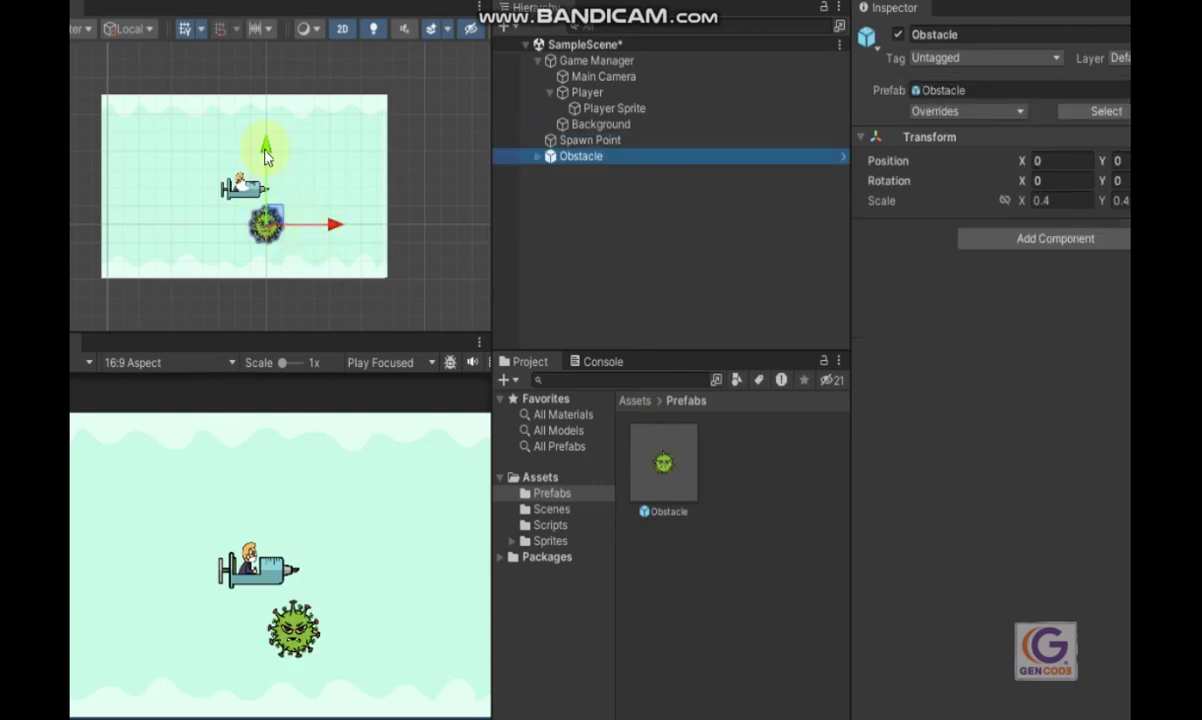
left_click_drag(265, 150, 268, 40)
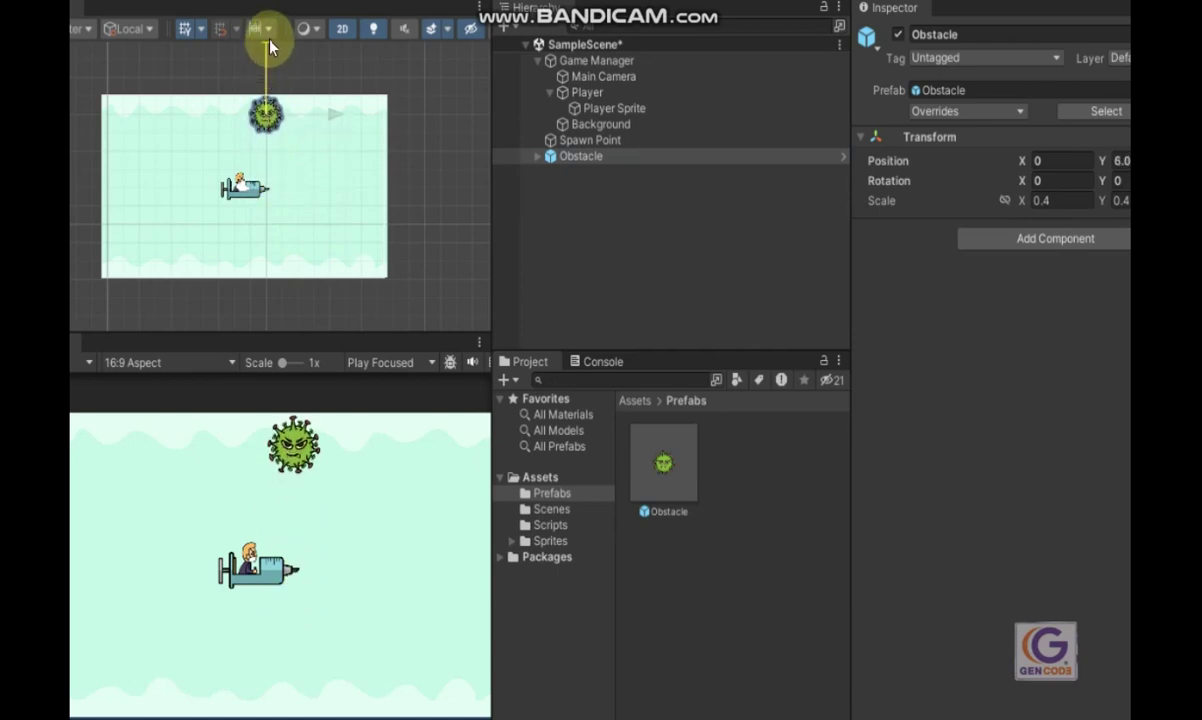
left_click_drag(268, 45, 264, 52)
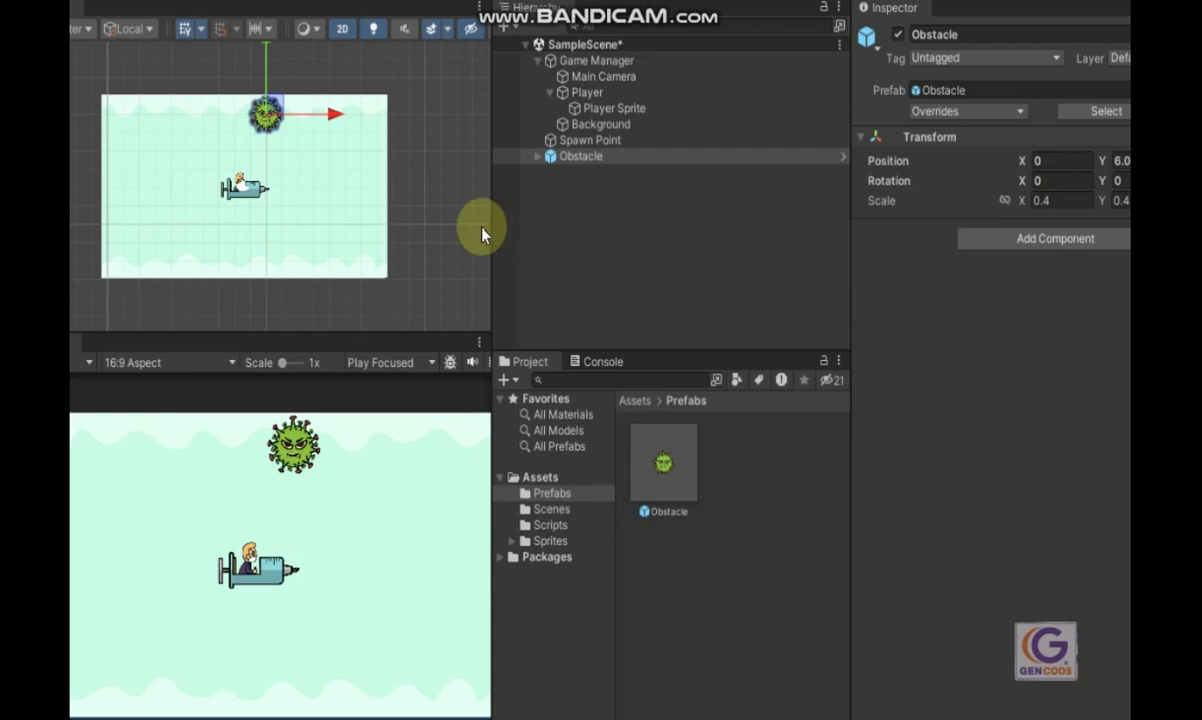
- Lower the test Obstacle to the bottom edge beside the plane, at Position Y -1.8
left_click_drag(266, 46, 267, 117)
left_click_drag(268, 155, 275, 193)
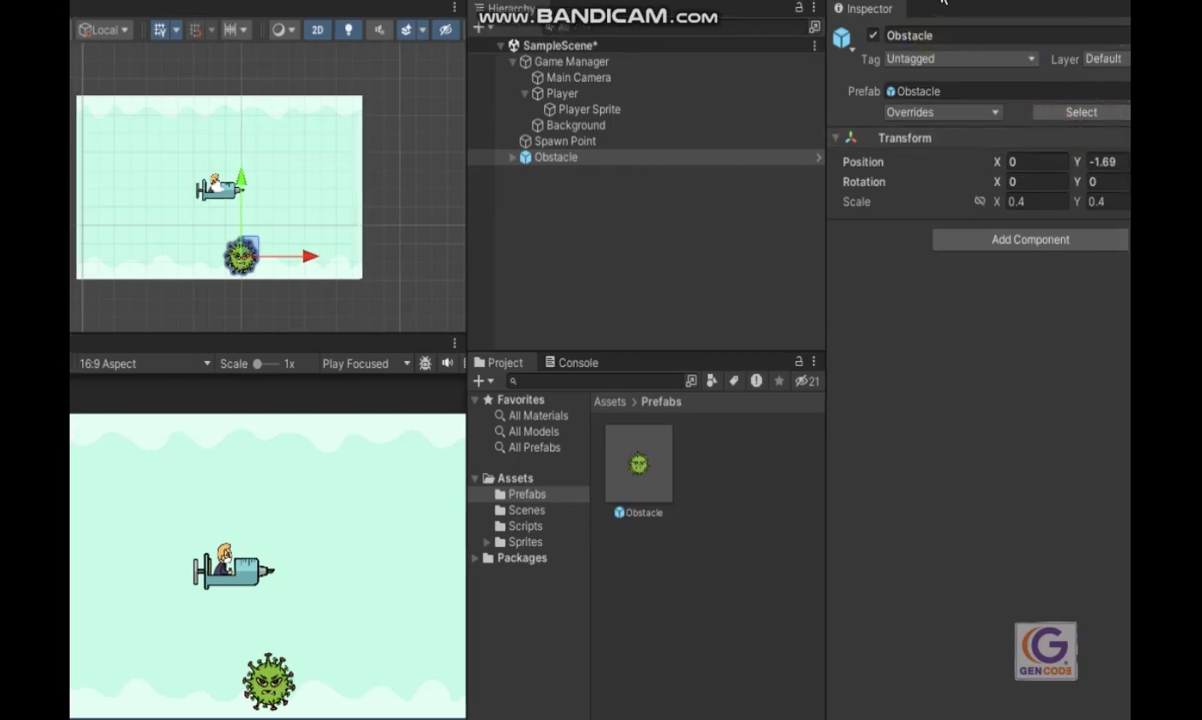
left_click(1106, 163)
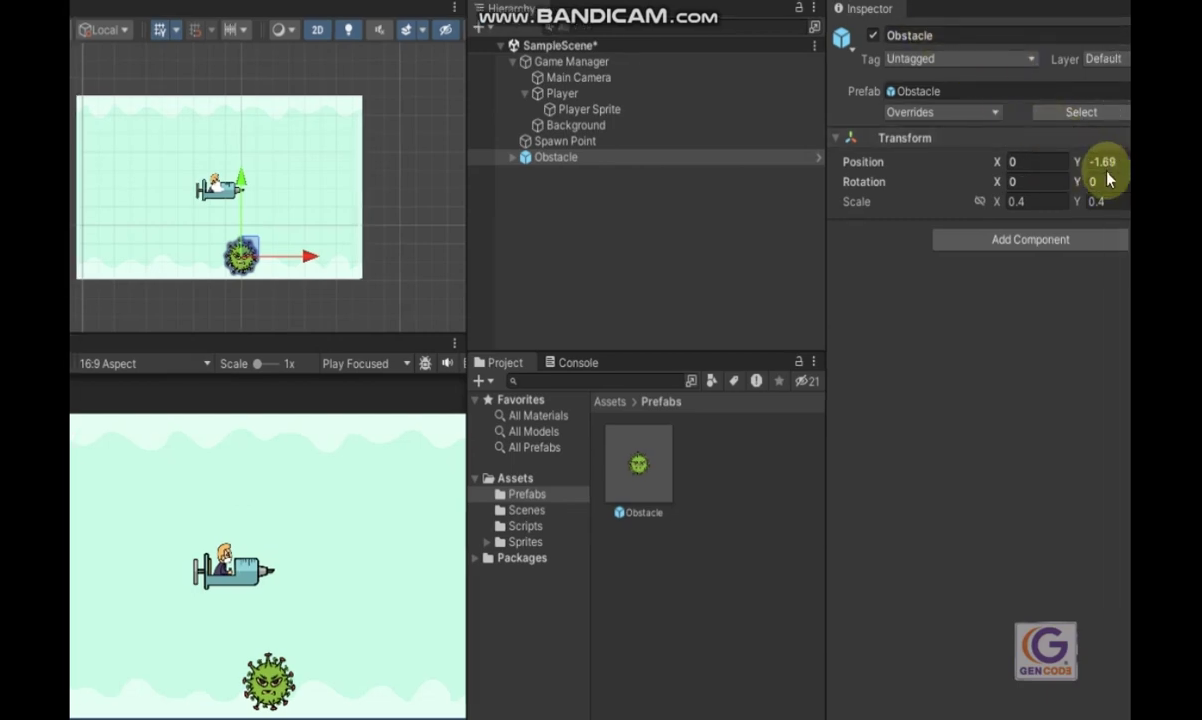
left_click(1099, 202)
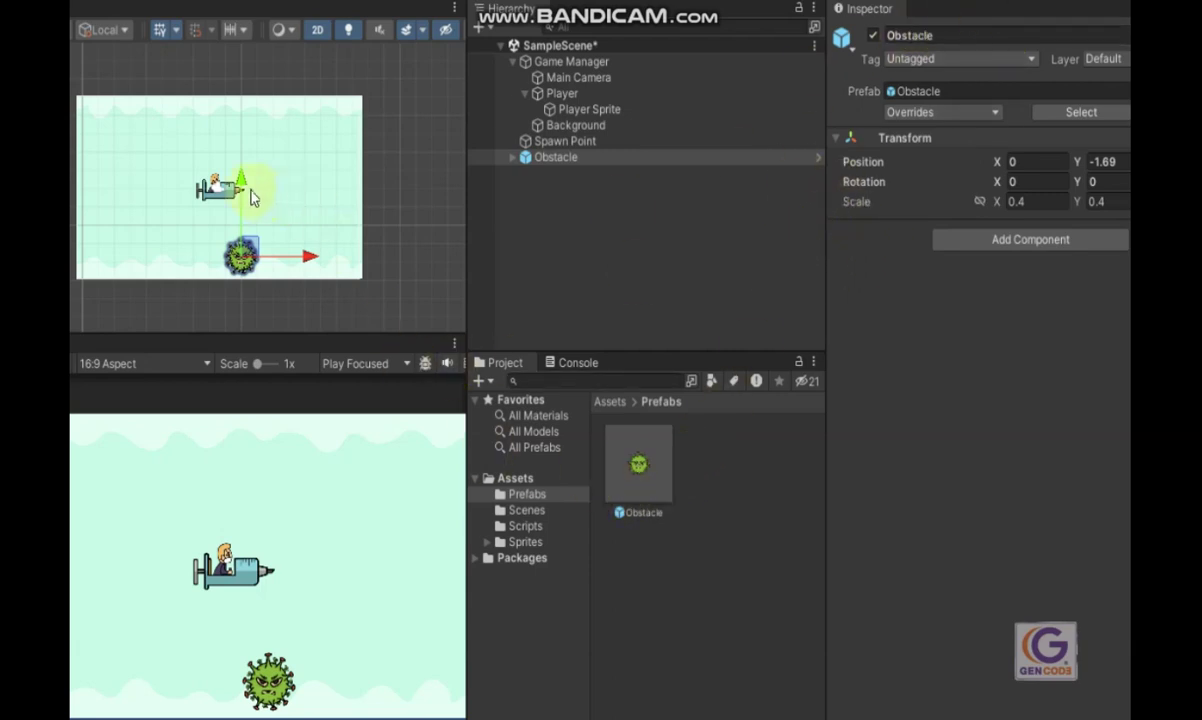
left_click_drag(244, 190, 248, 51)
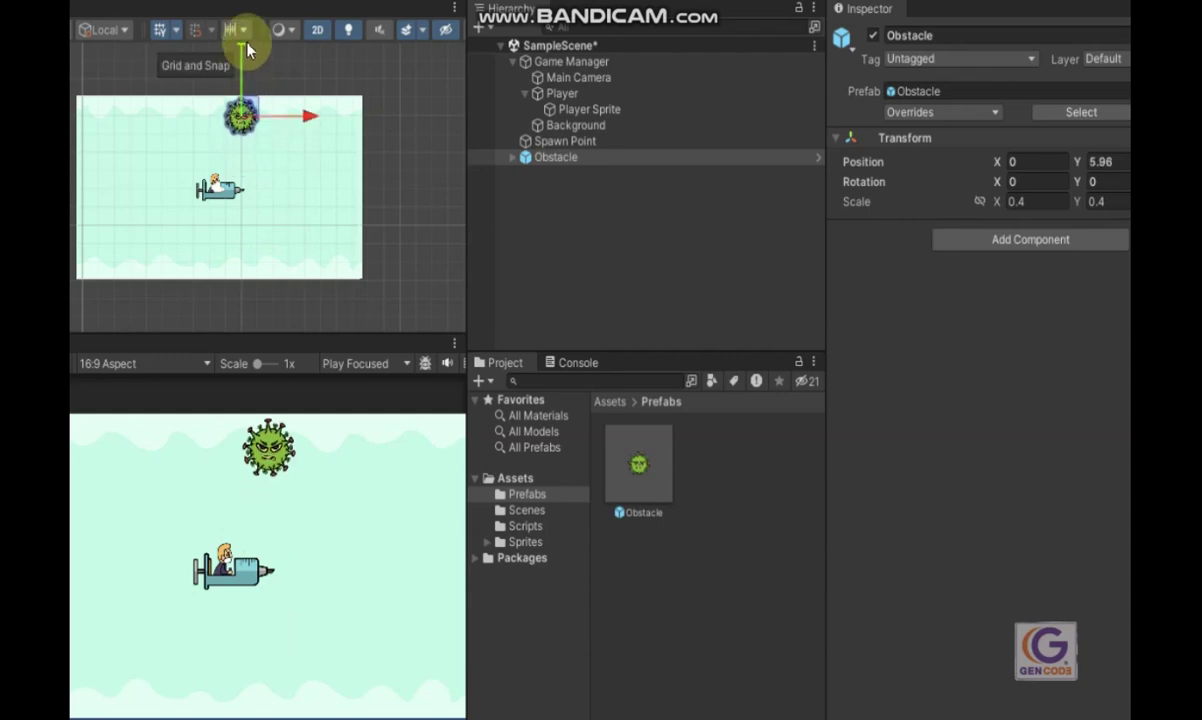
left_click_drag(242, 50, 249, 196)
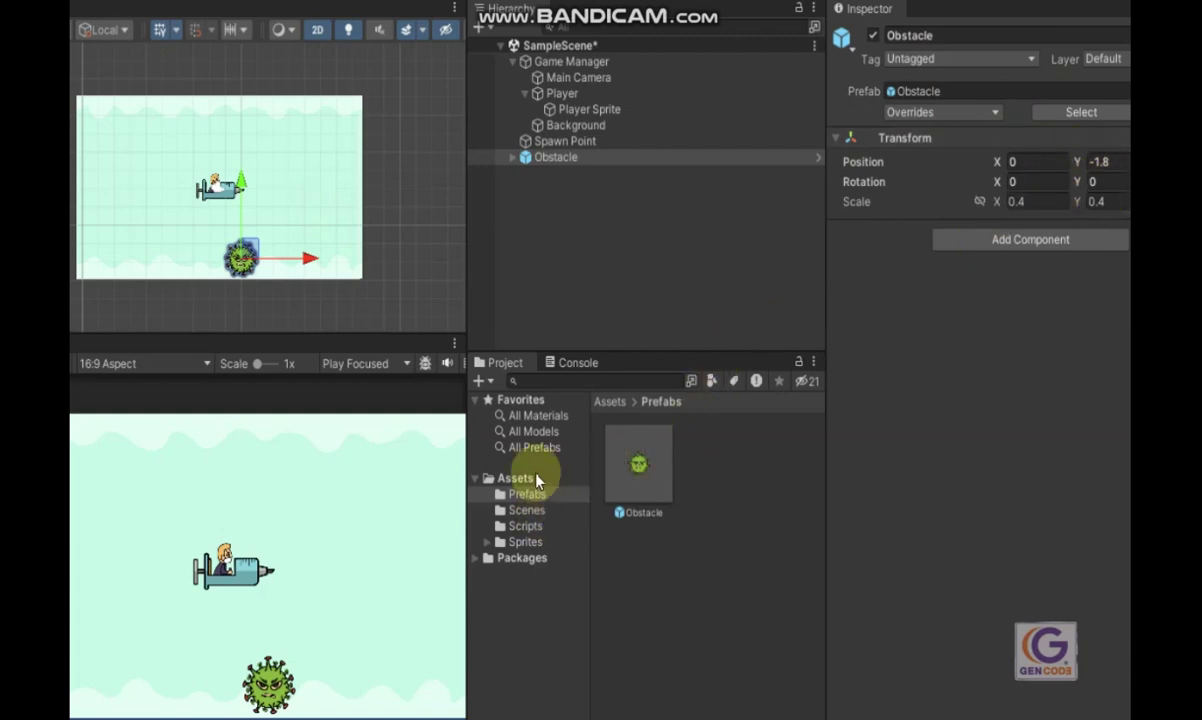
left_click(522, 542)
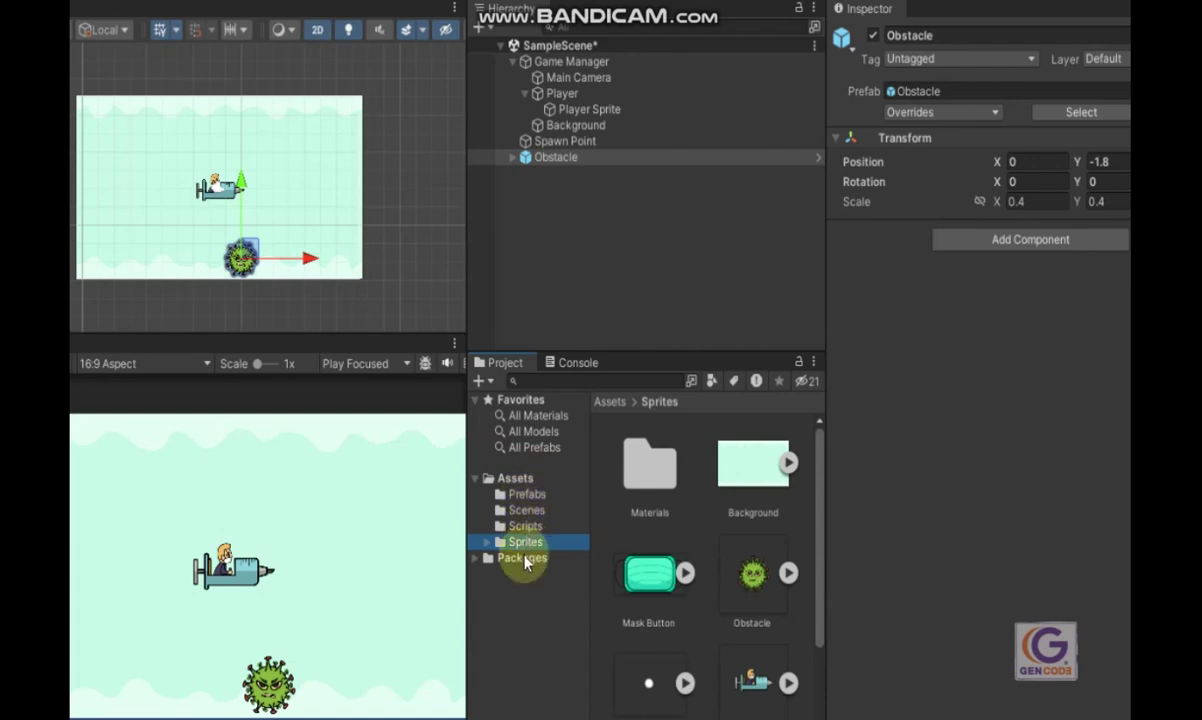
left_click(515, 478)
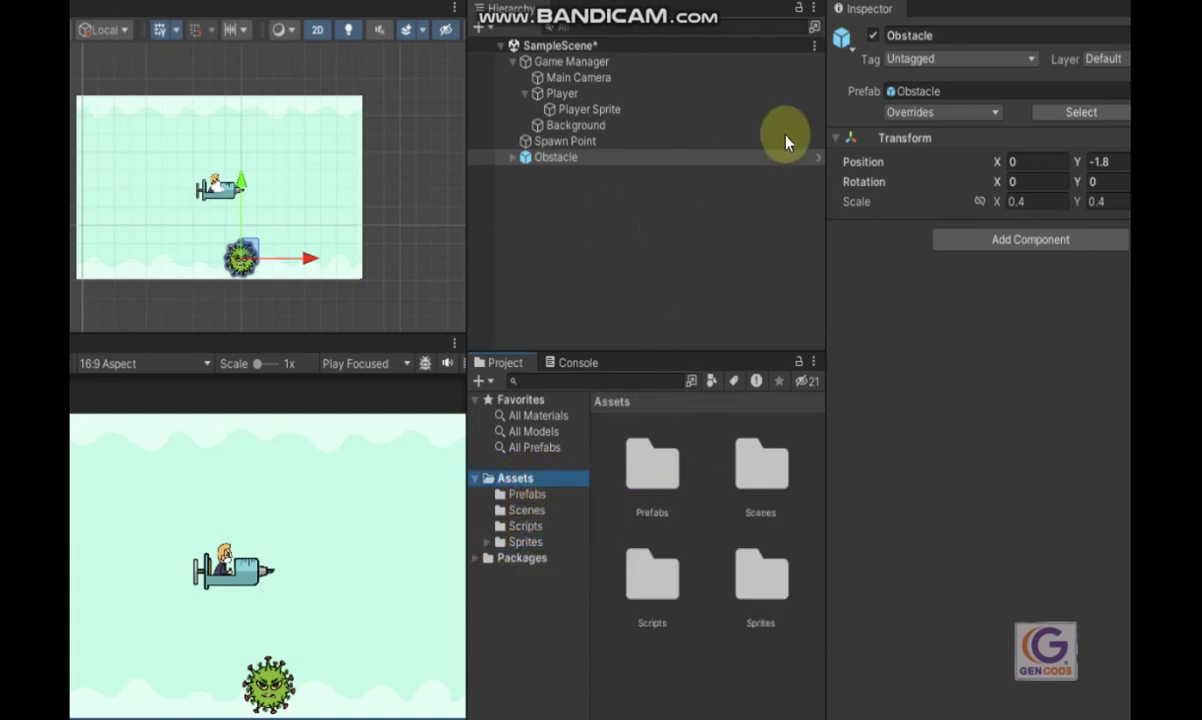
- Set Spawn Point's Spawn Obstacles Max Y to 6 and Min Y to -1.8
left_click(563, 141)
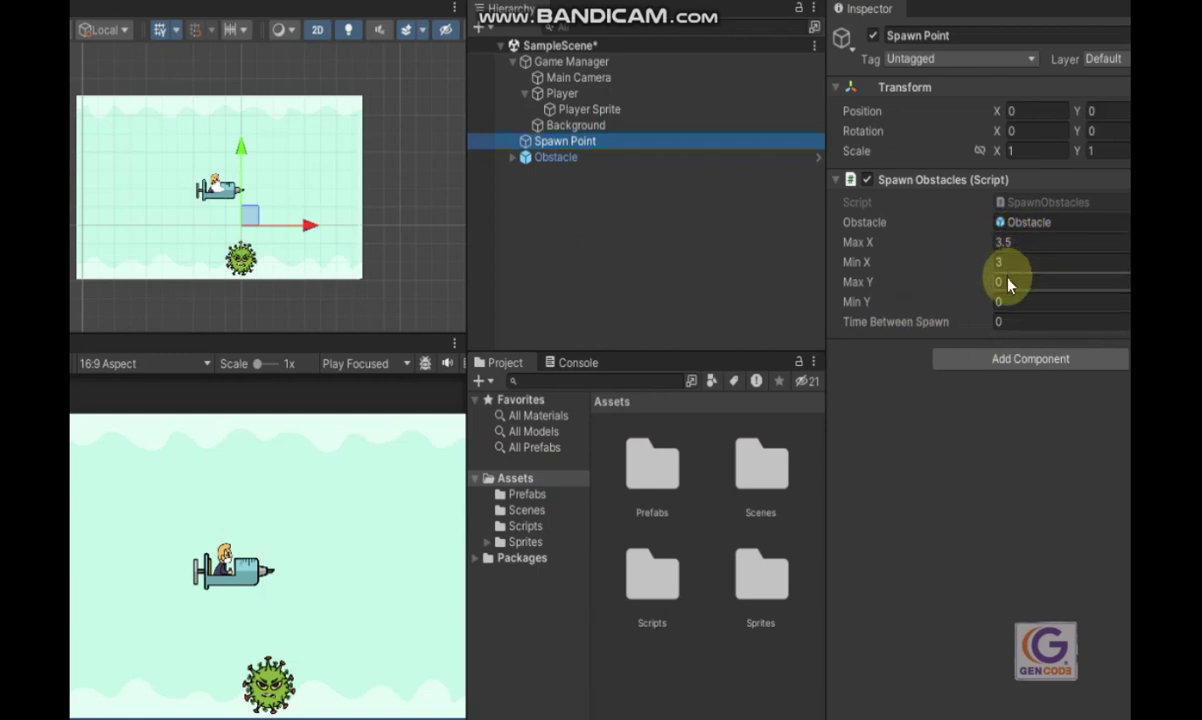
type("6")
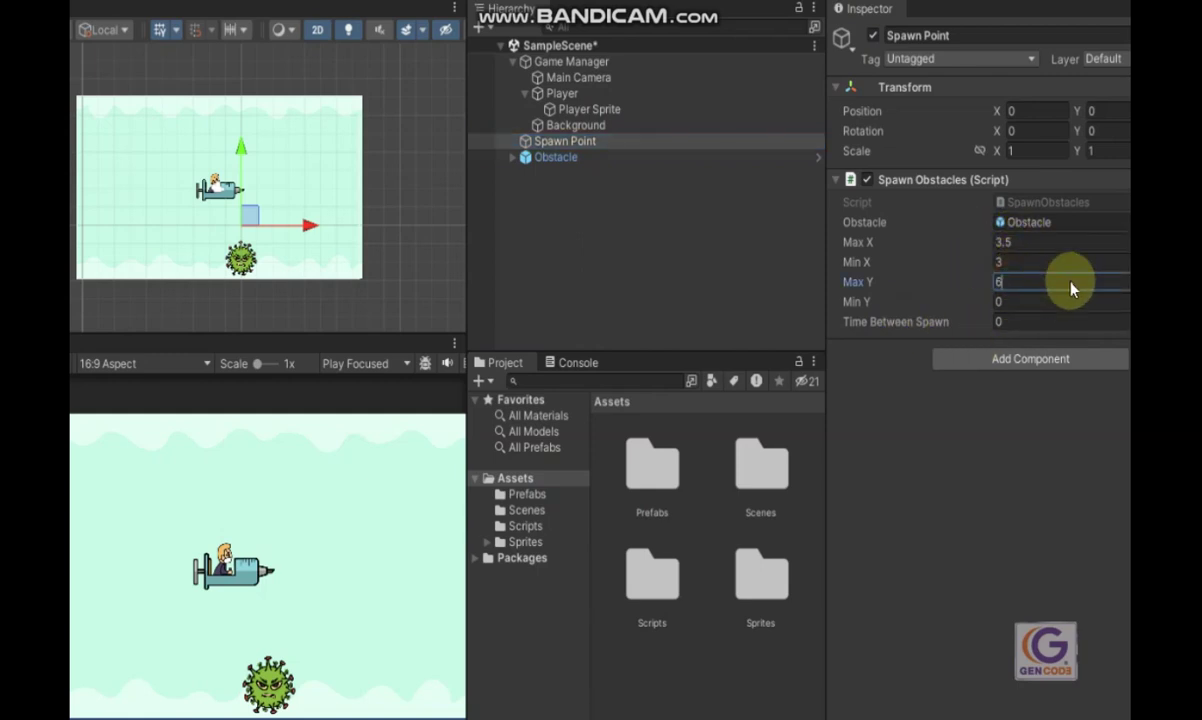
left_click(1055, 306)
type("1.8")
key("BackSpace")
key("BackSpace")
key("BackSpace")
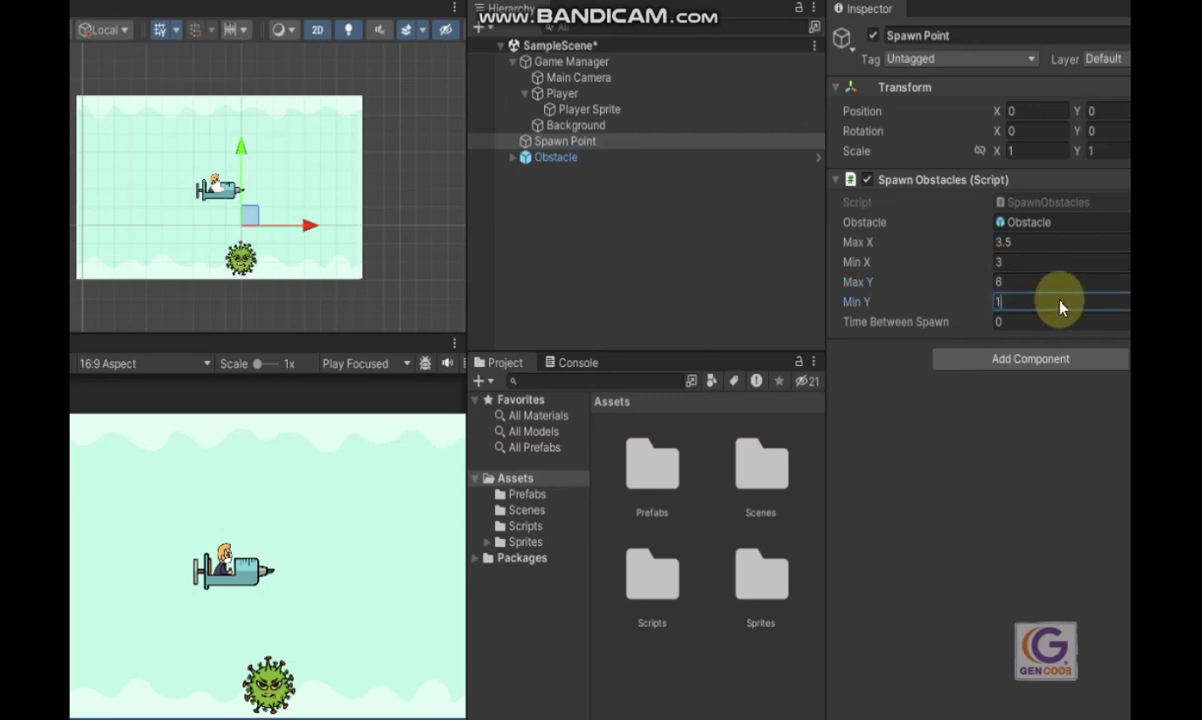
type("-1.8")
key("Return")
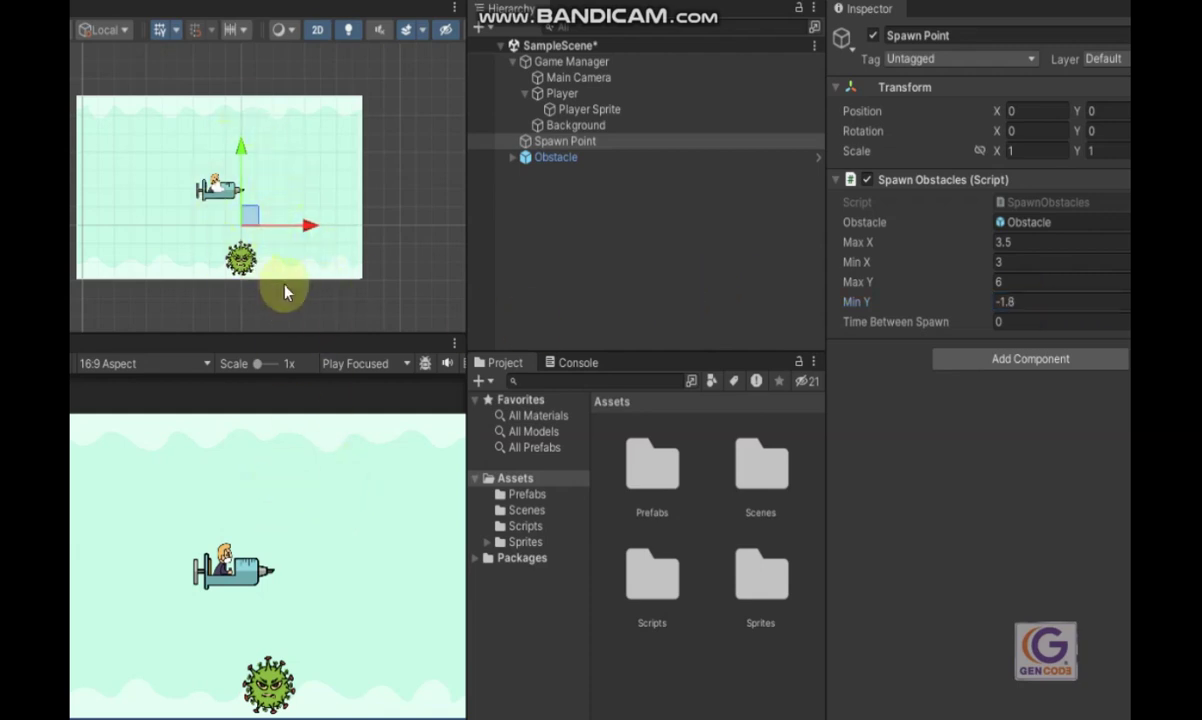
left_click(548, 158)
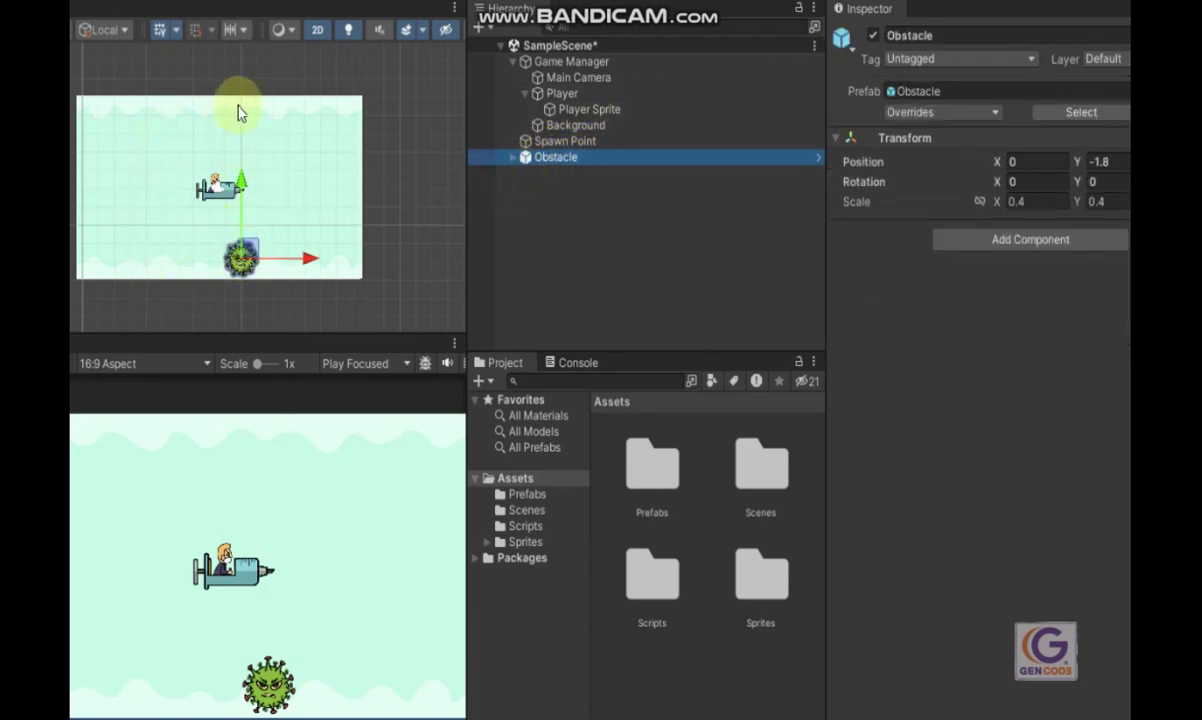
- Delete the test Obstacle and set Spawn Point's Time Between Spawn to 0.6
key("Delete")
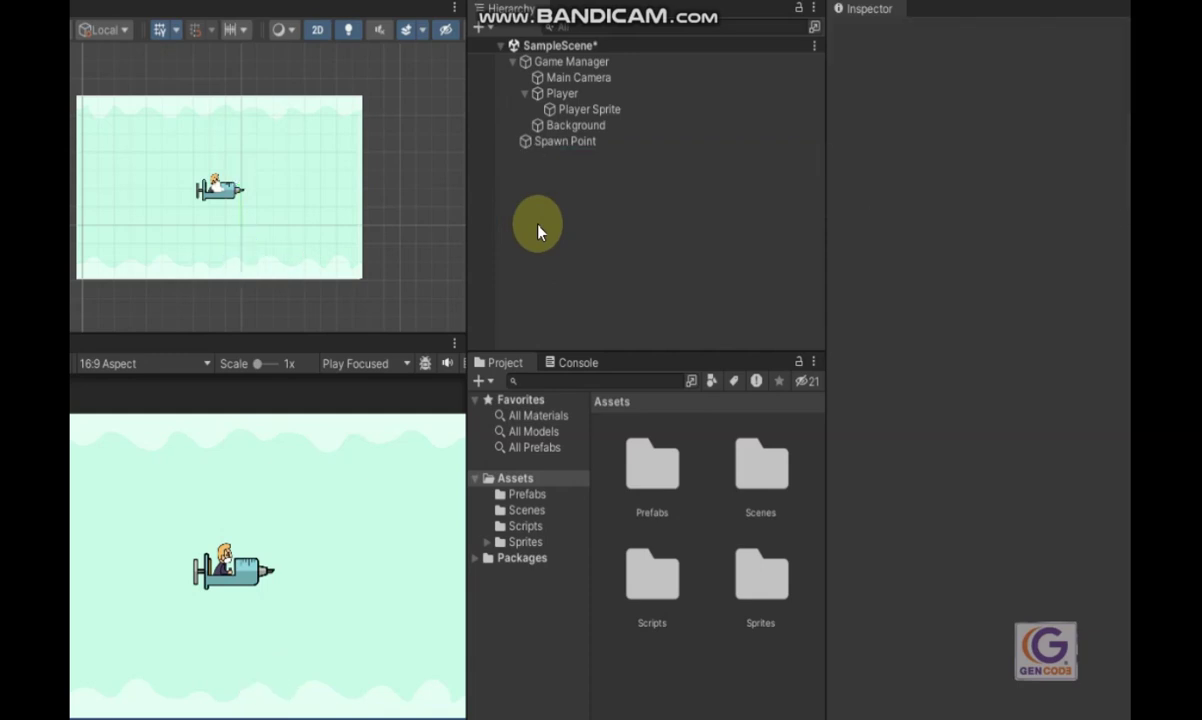
left_click(567, 143)
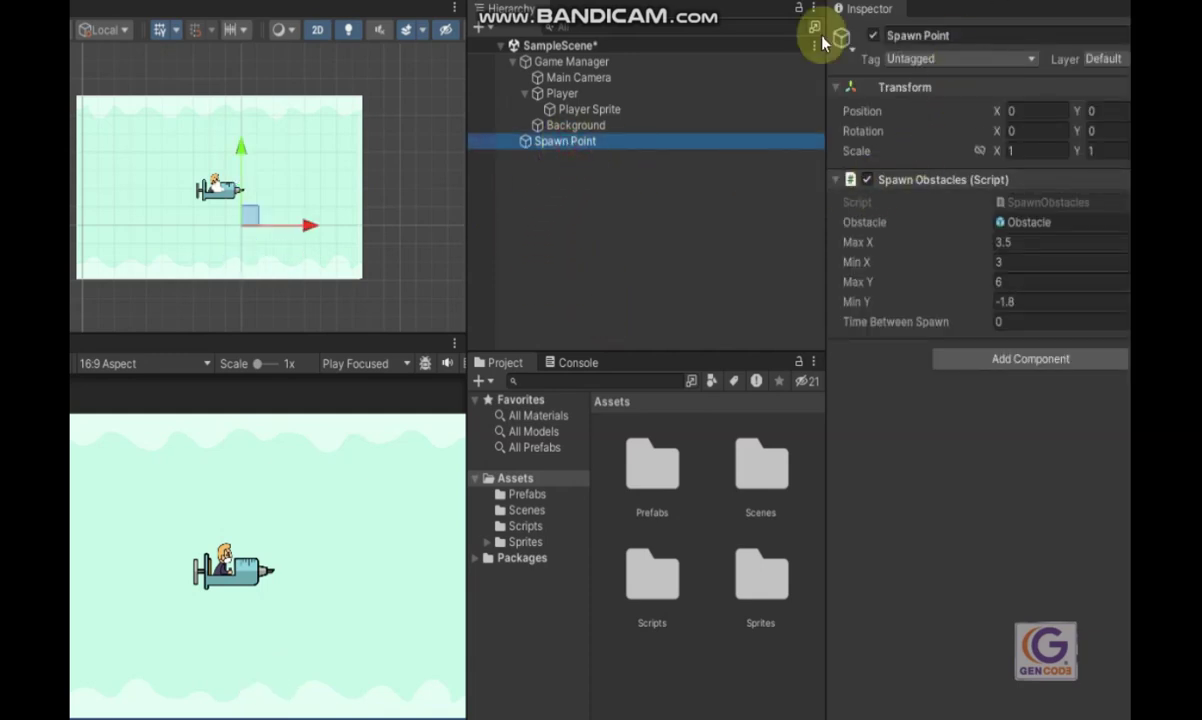
key("Print")
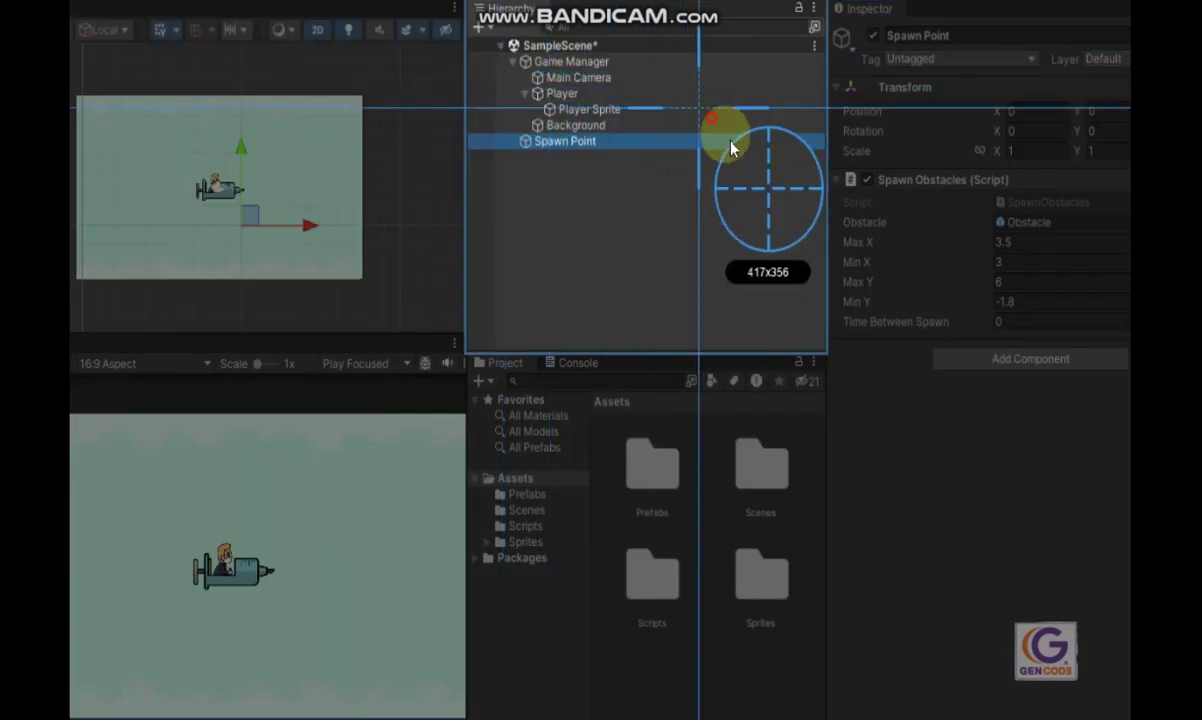
left_click_drag(707, 115, 1128, 438)
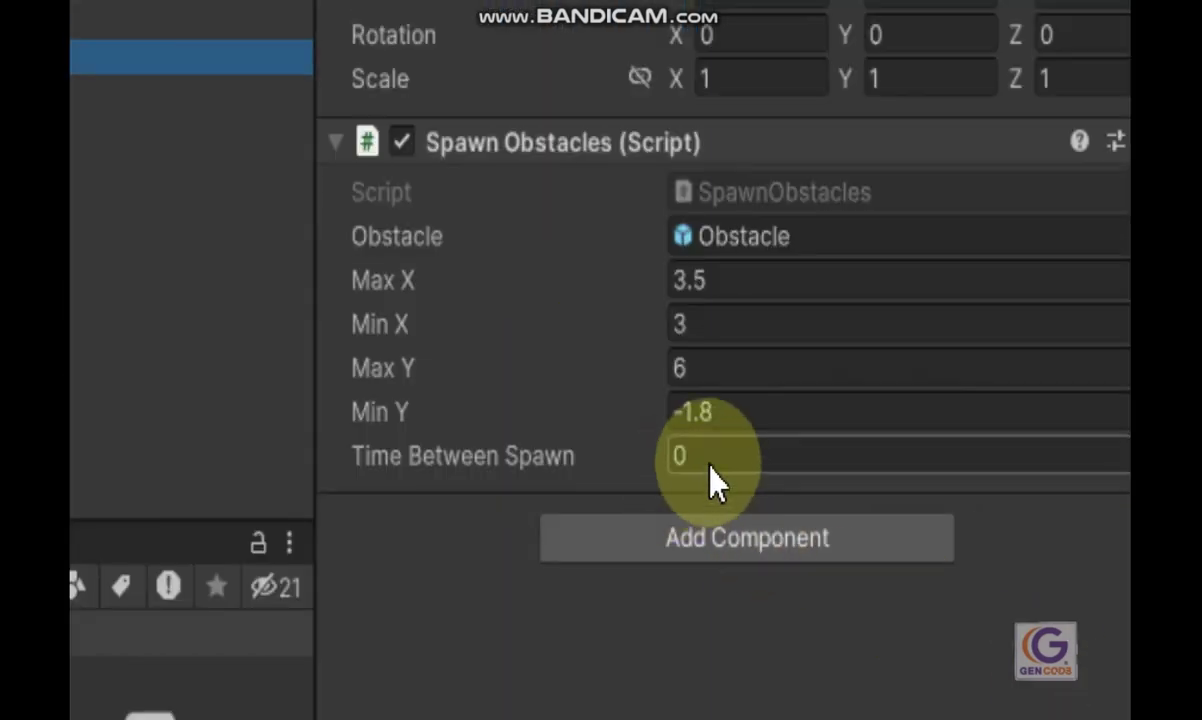
left_click(710, 459)
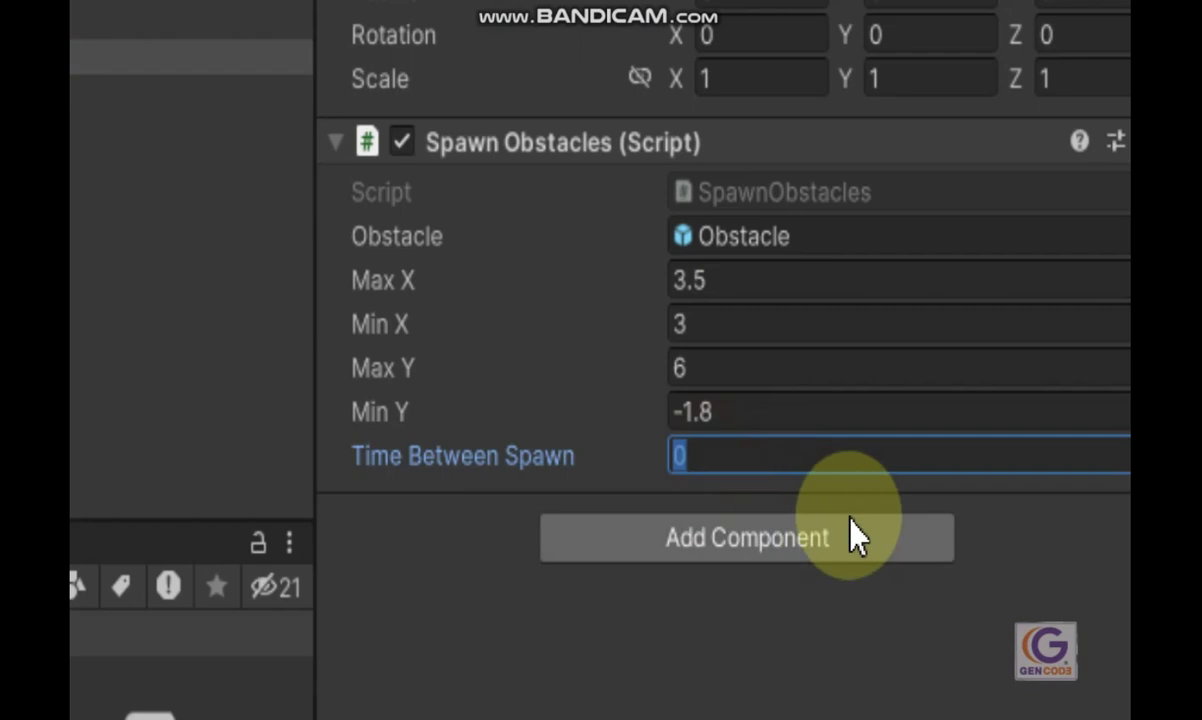
type("0.6")
key("Return")
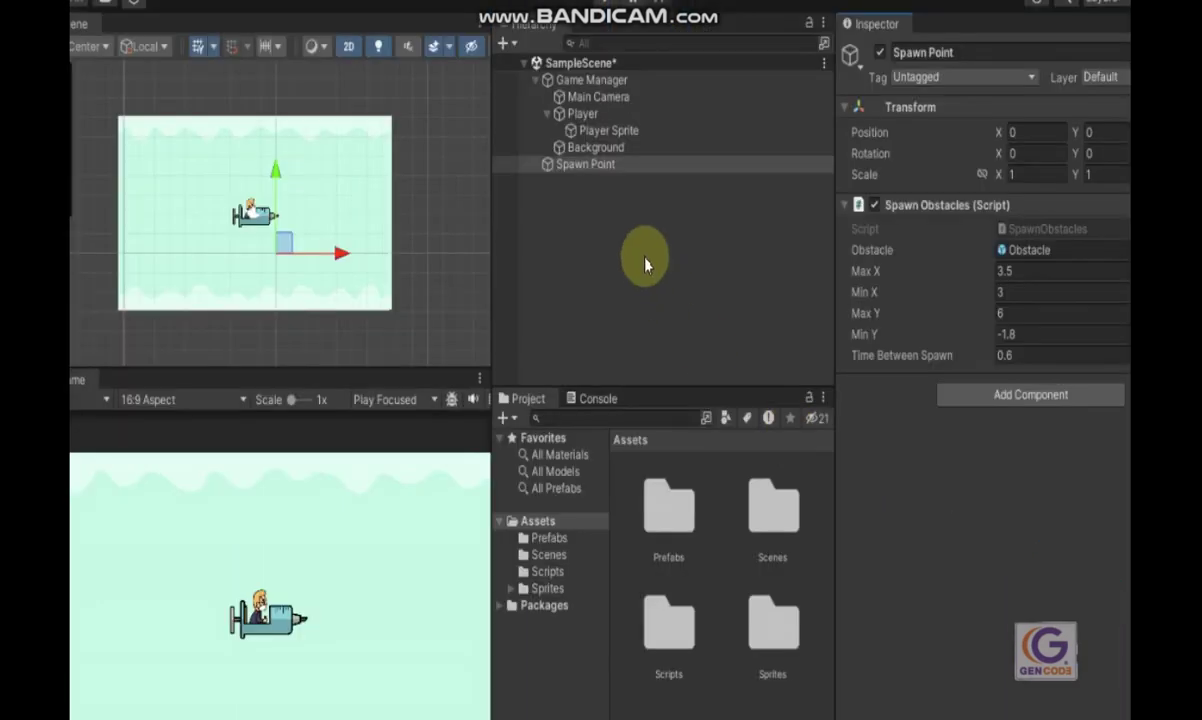
left_click(587, 168)
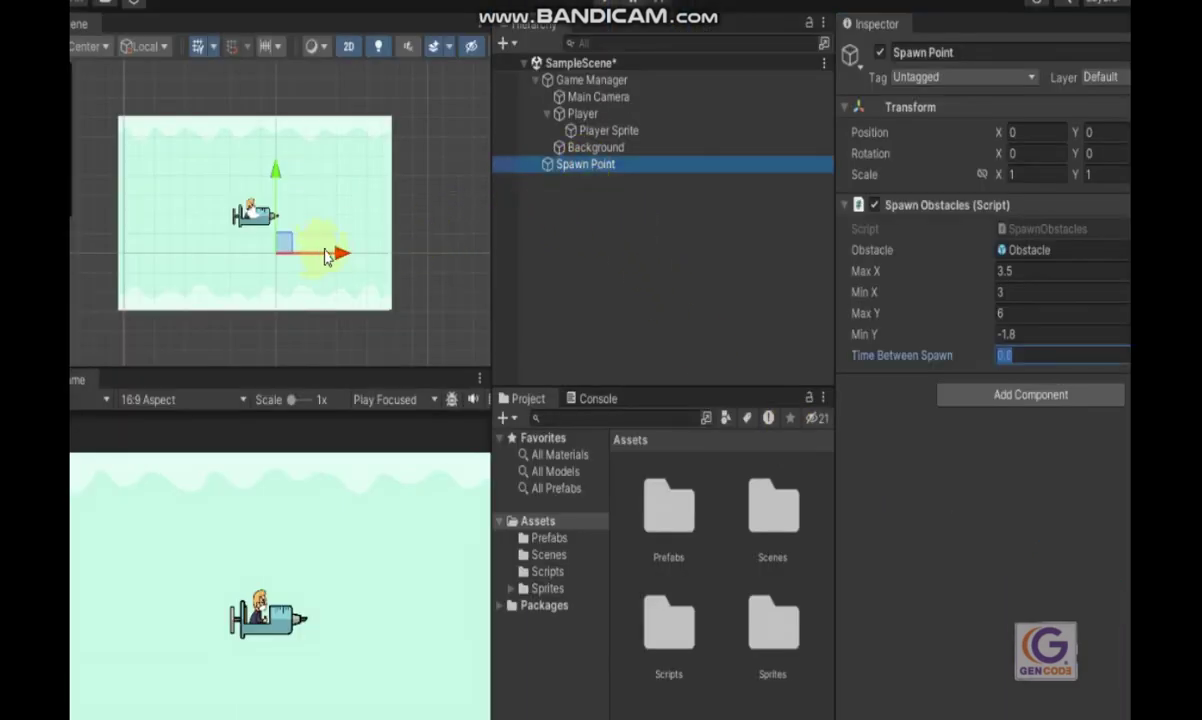
- Move Spawn Point right along X, off-camera, to Position X 21.24
scroll(418, 285, "down", 2)
scroll(408, 287, "down", 1)
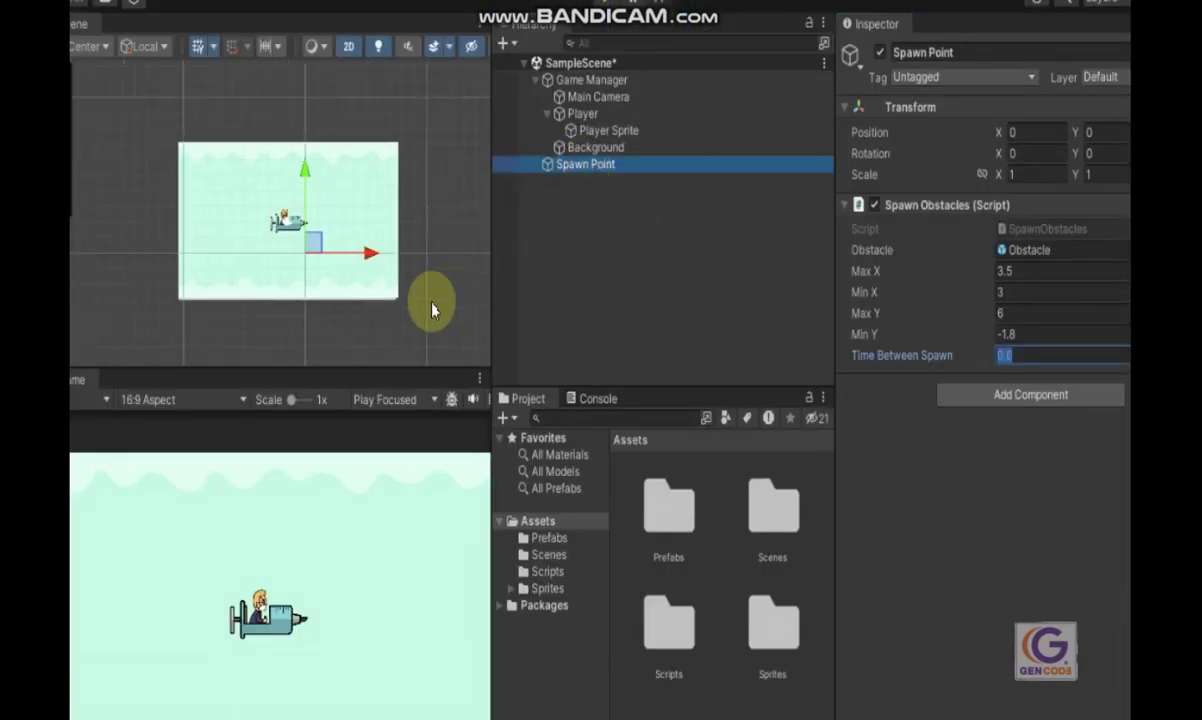
middle_click_drag(410, 309, 337, 293)
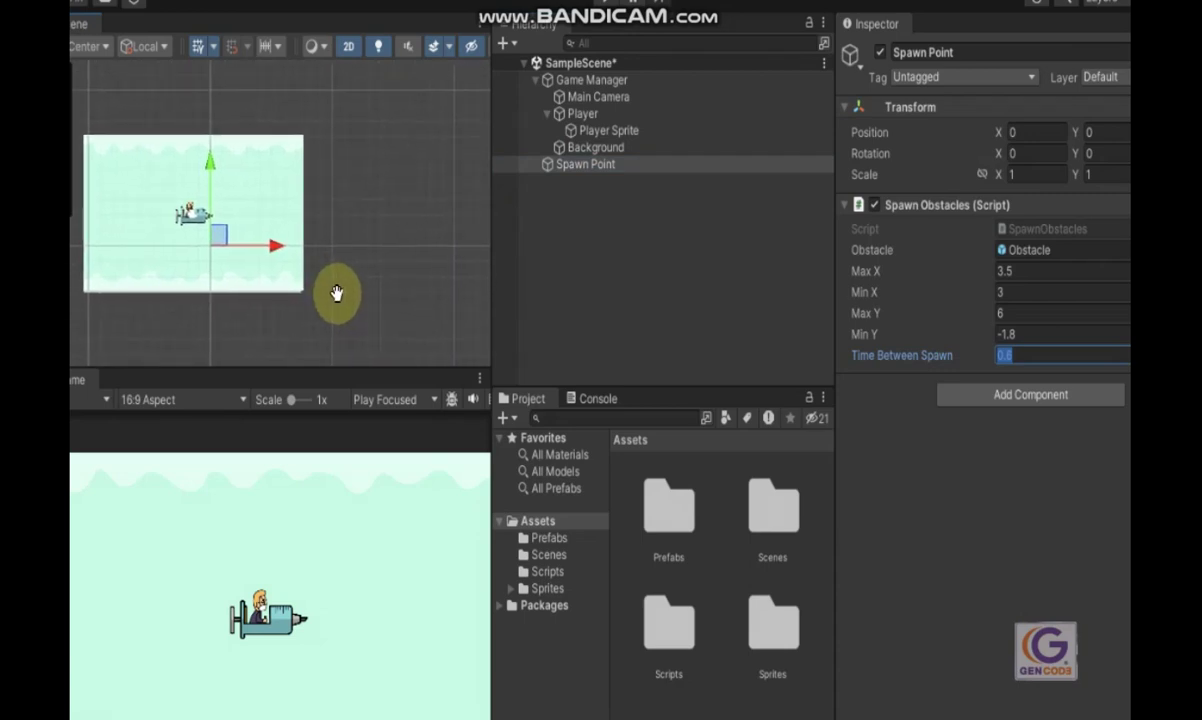
left_click_drag(277, 250, 450, 251)
middle_click_drag(441, 265, 377, 263)
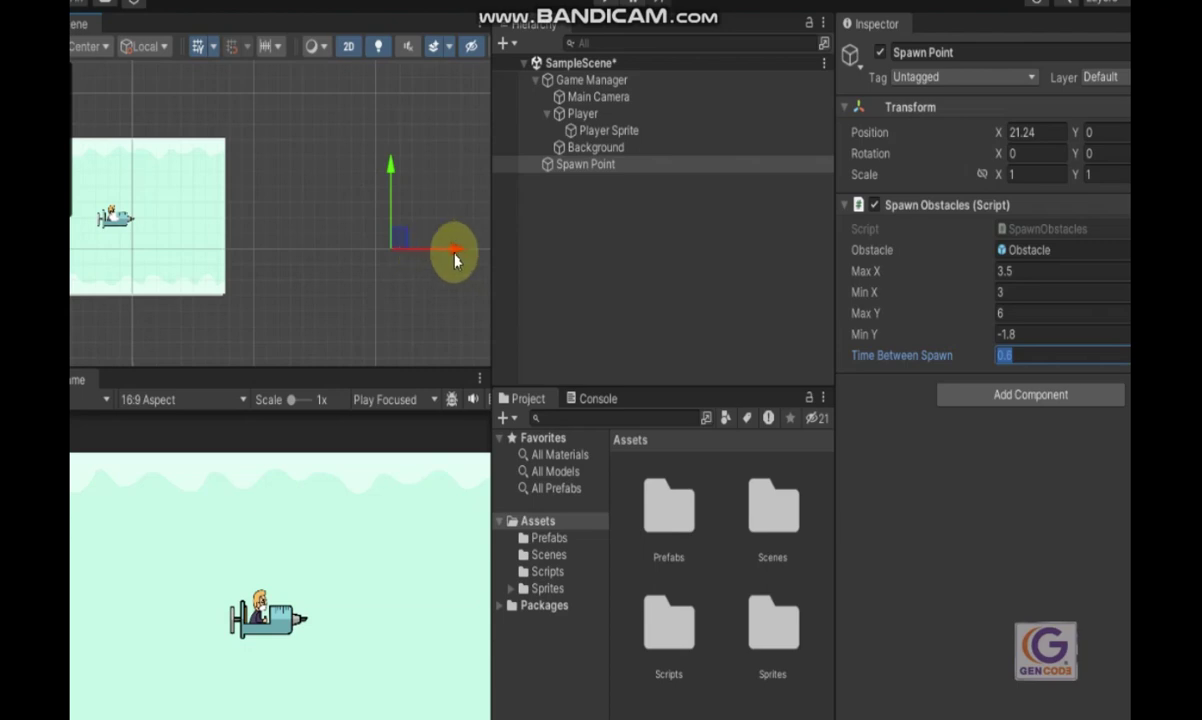
scroll(325, 276, "down", 1)
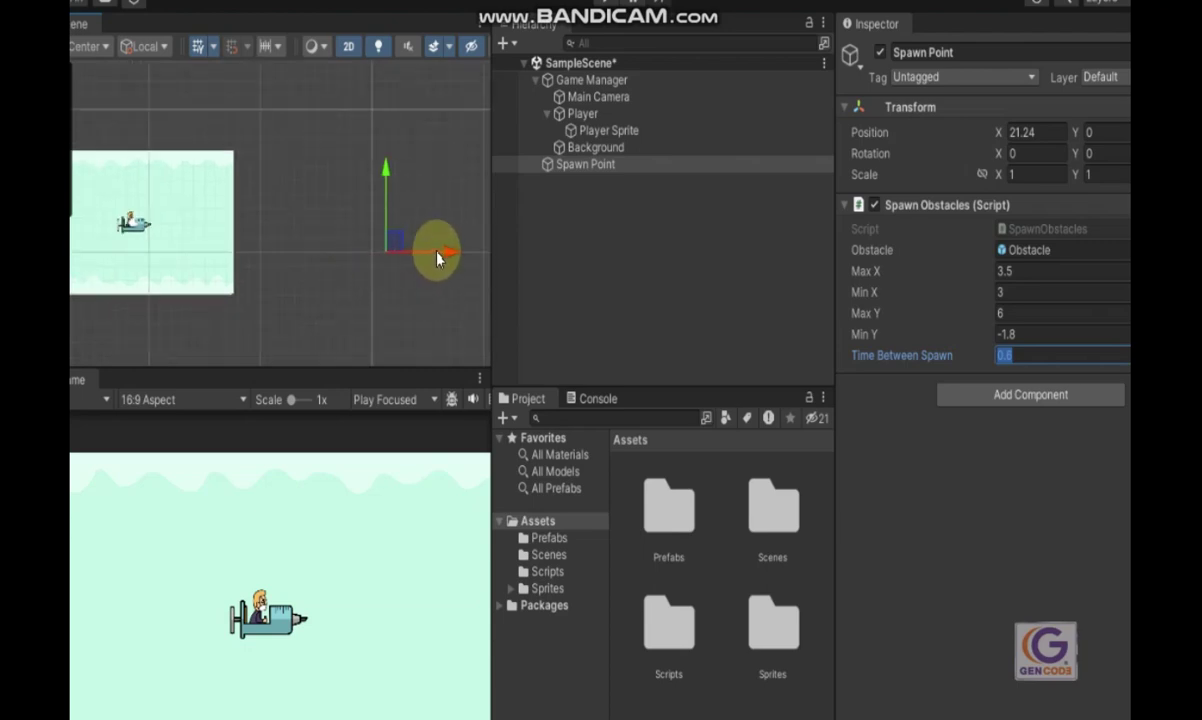
left_click_drag(437, 258, 445, 277)
left_click(538, 252)
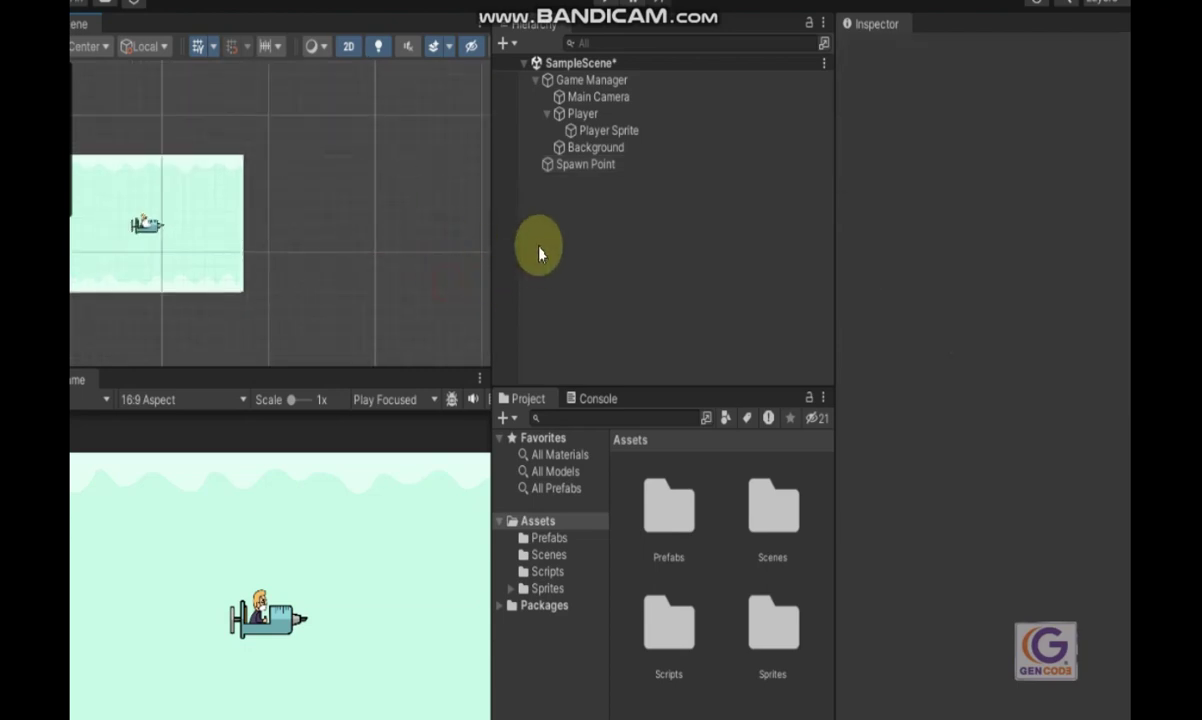
- Nest Spawn Point under Game Manager in the Hierarchy and collapse Player's child list
left_click(594, 165)
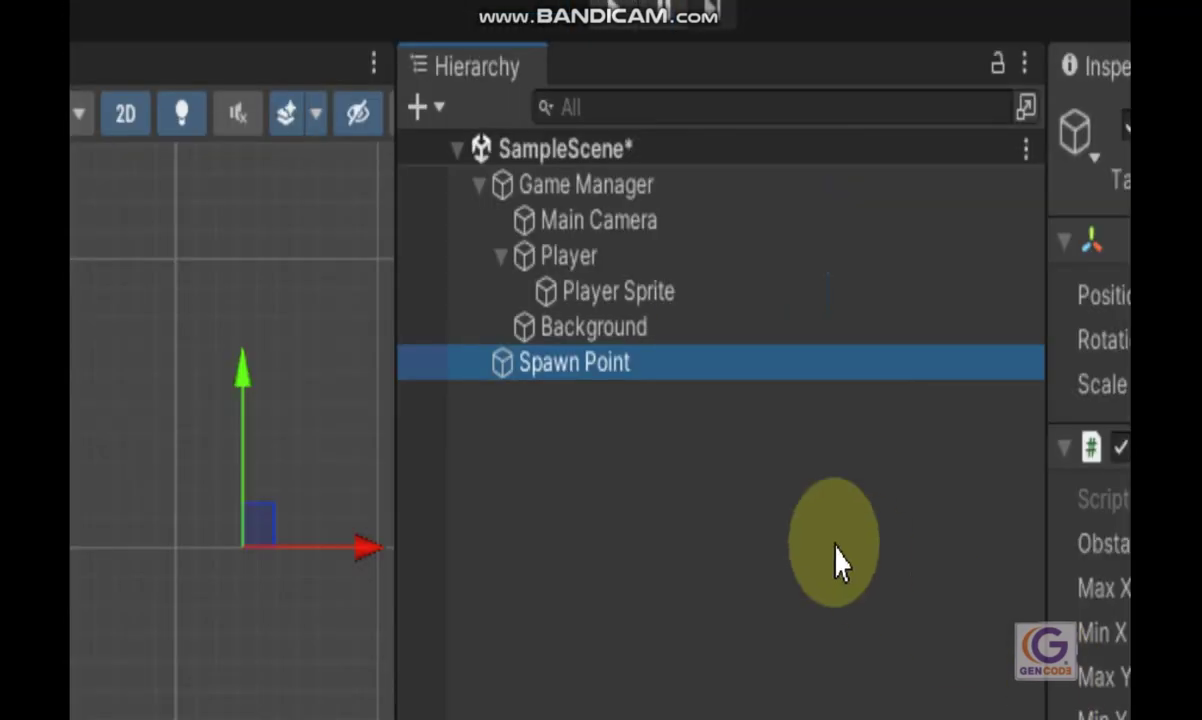
left_click_drag(578, 366, 571, 197)
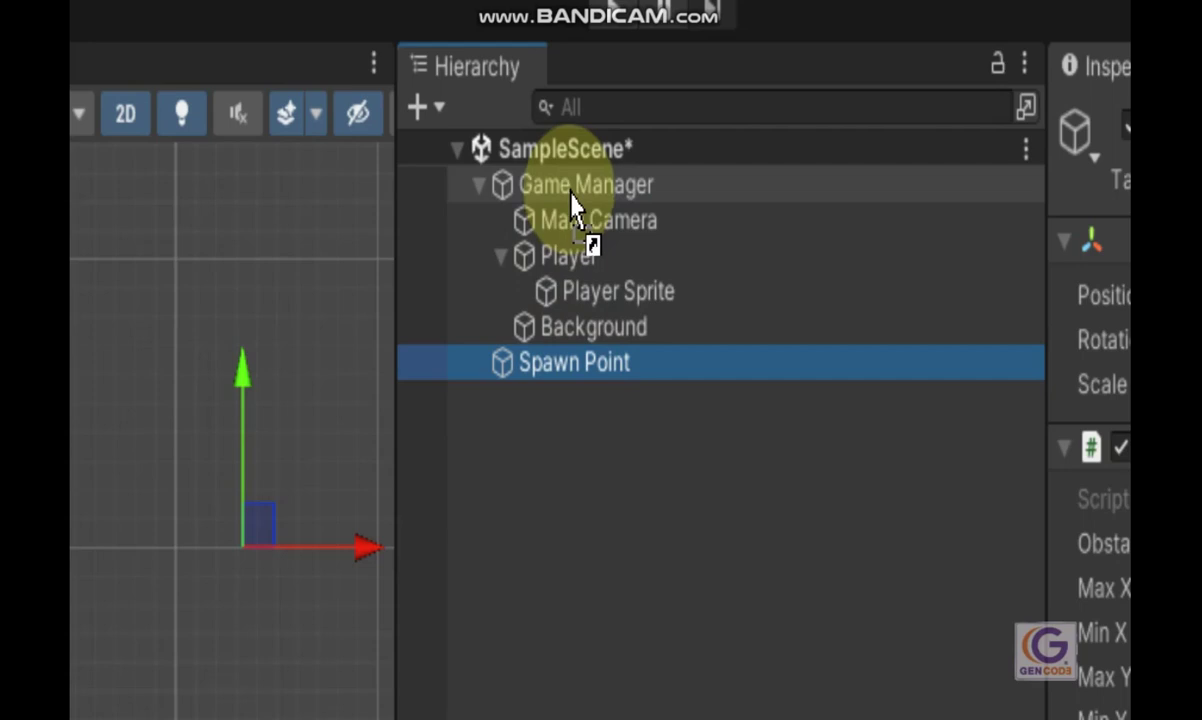
left_click_drag(571, 197, 573, 195)
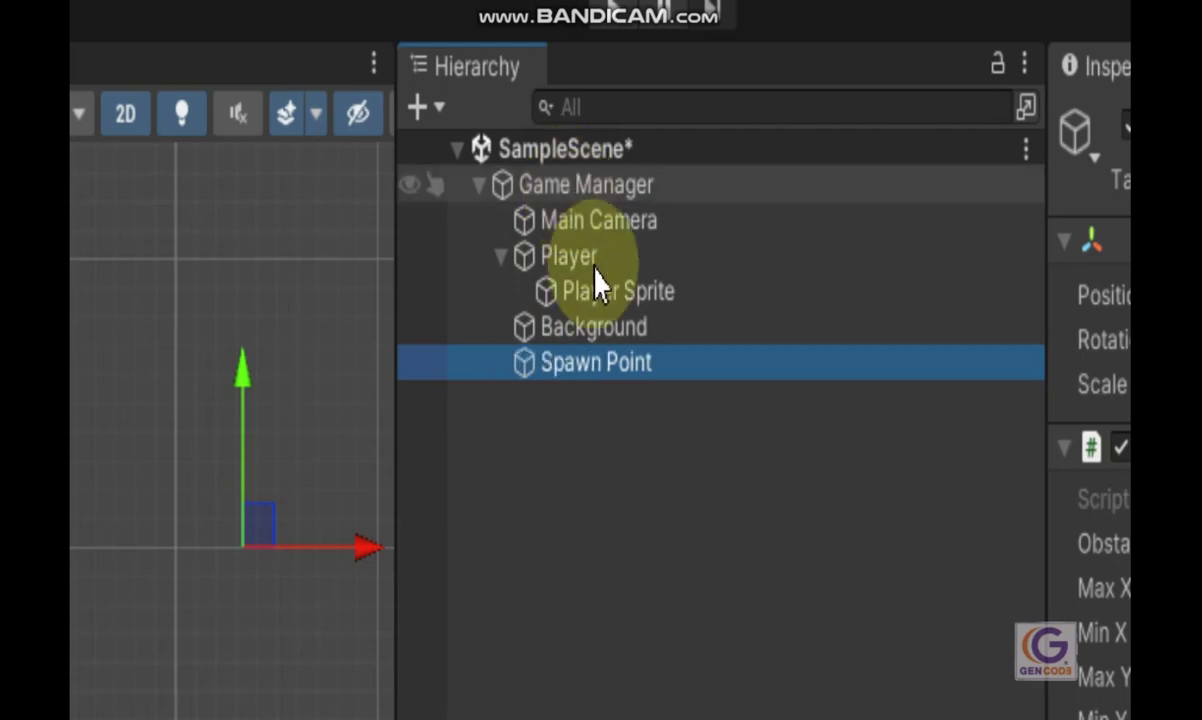
left_click(499, 257)
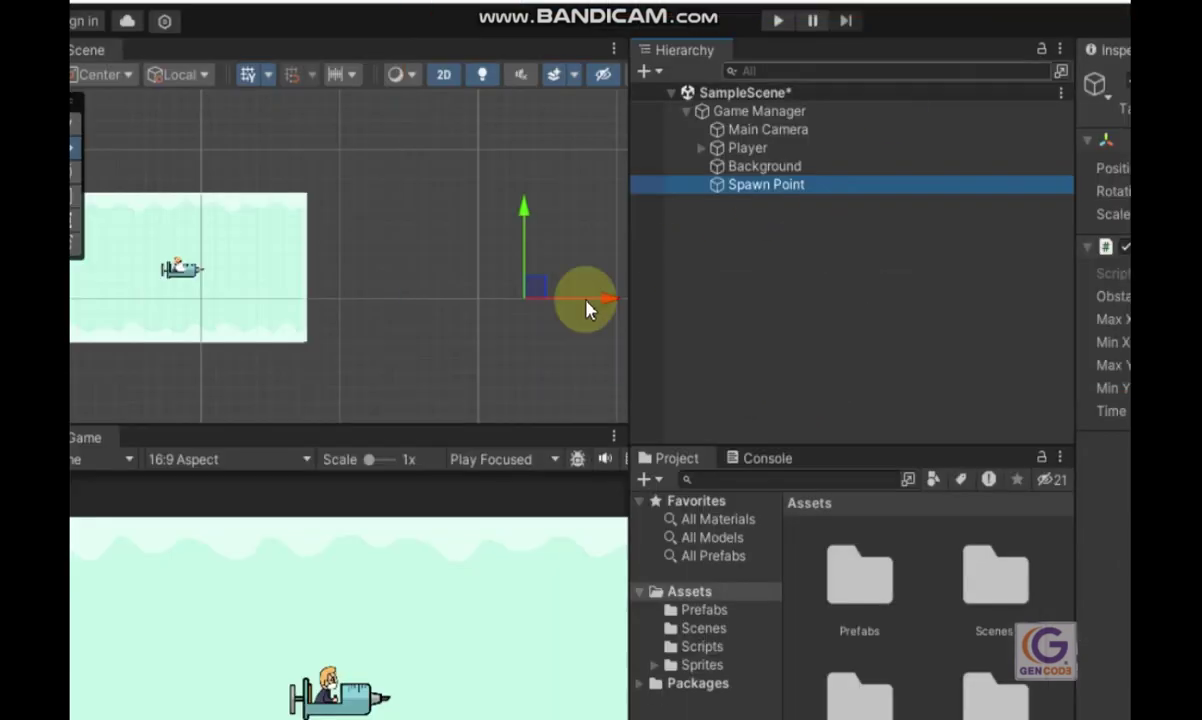
- Move the Player syringe plane left along X until it sits near the camera frame's left edge
mouse_move(424, 354)
middle_mouse_down()
mouse_move(568, 349)
mouse_move(545, 369)
middle_mouse_up()
scroll(491, 341, "up", 3)
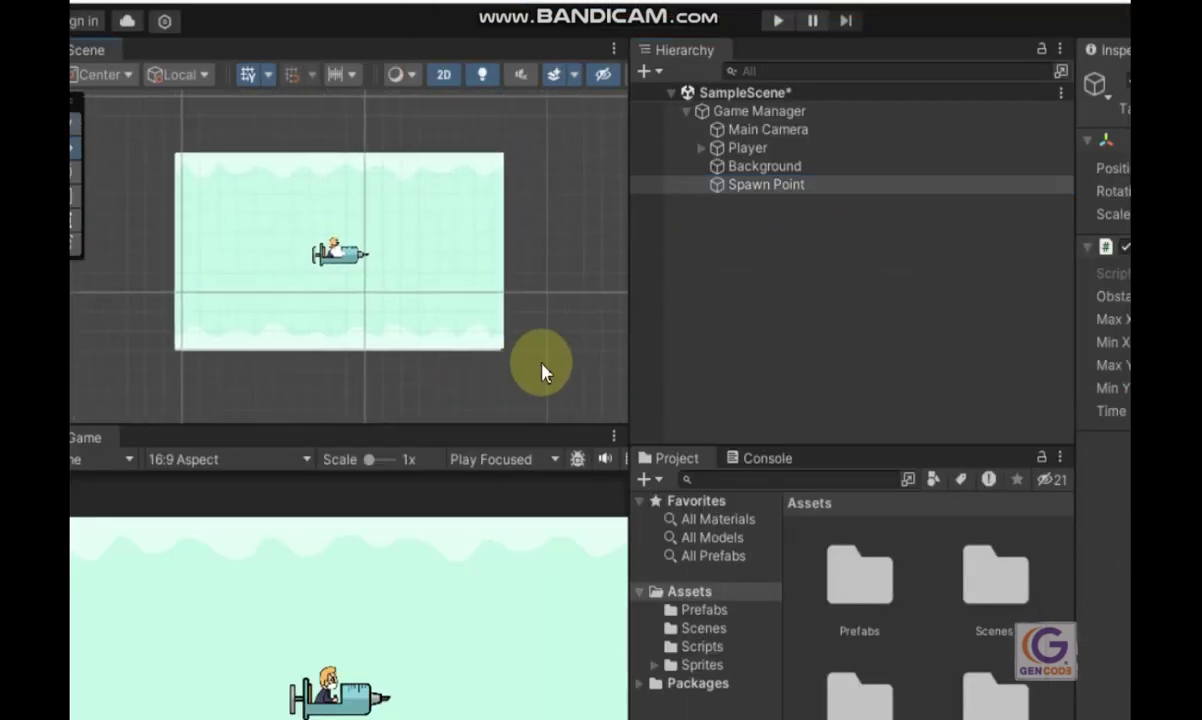
left_click(735, 148)
left_click_drag(425, 265, 307, 265)
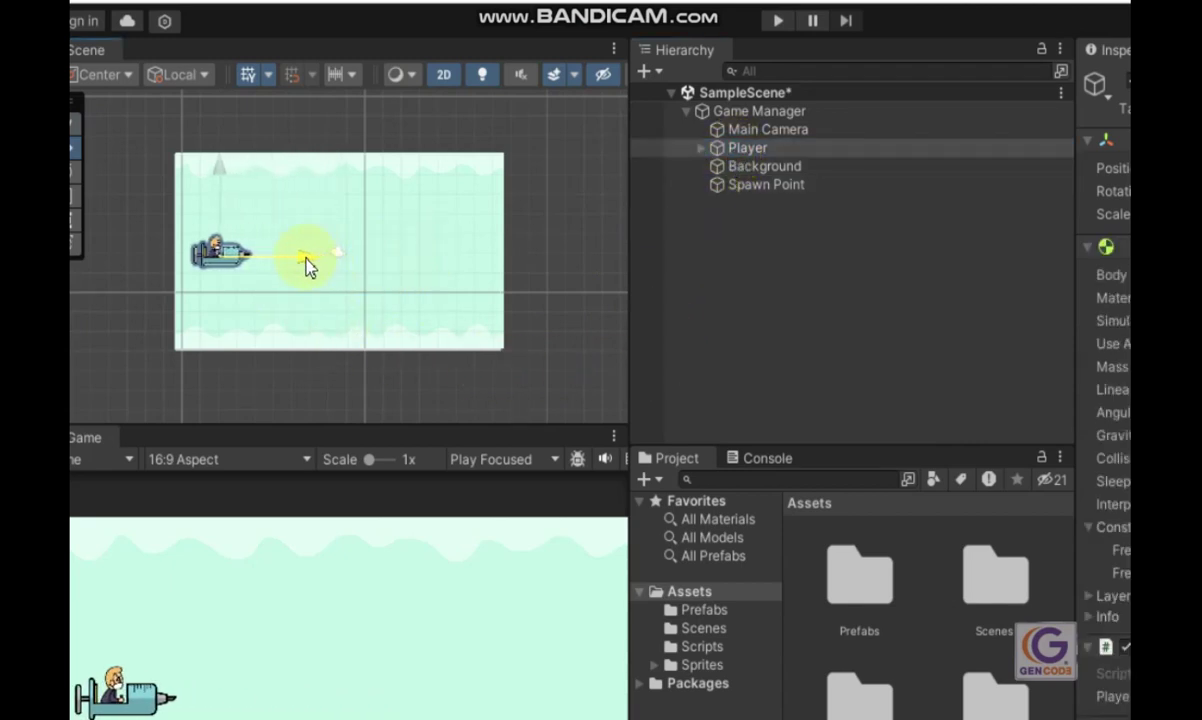
left_click_drag(307, 265, 300, 266)
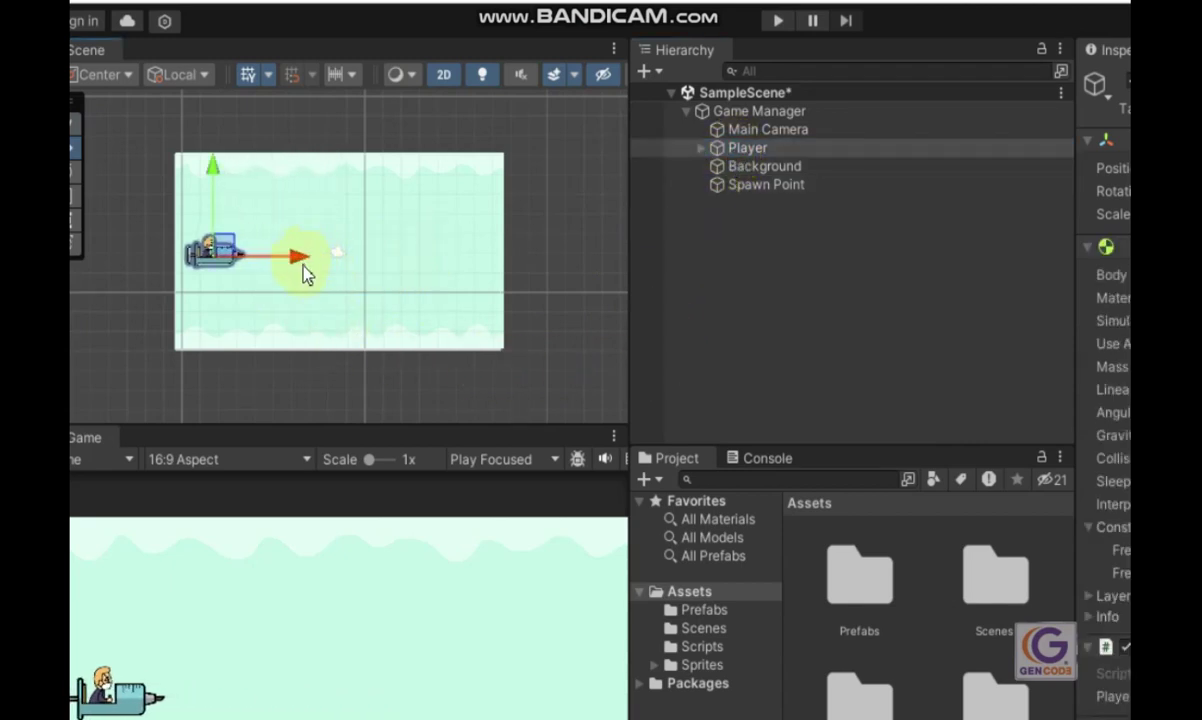
left_click(578, 316)
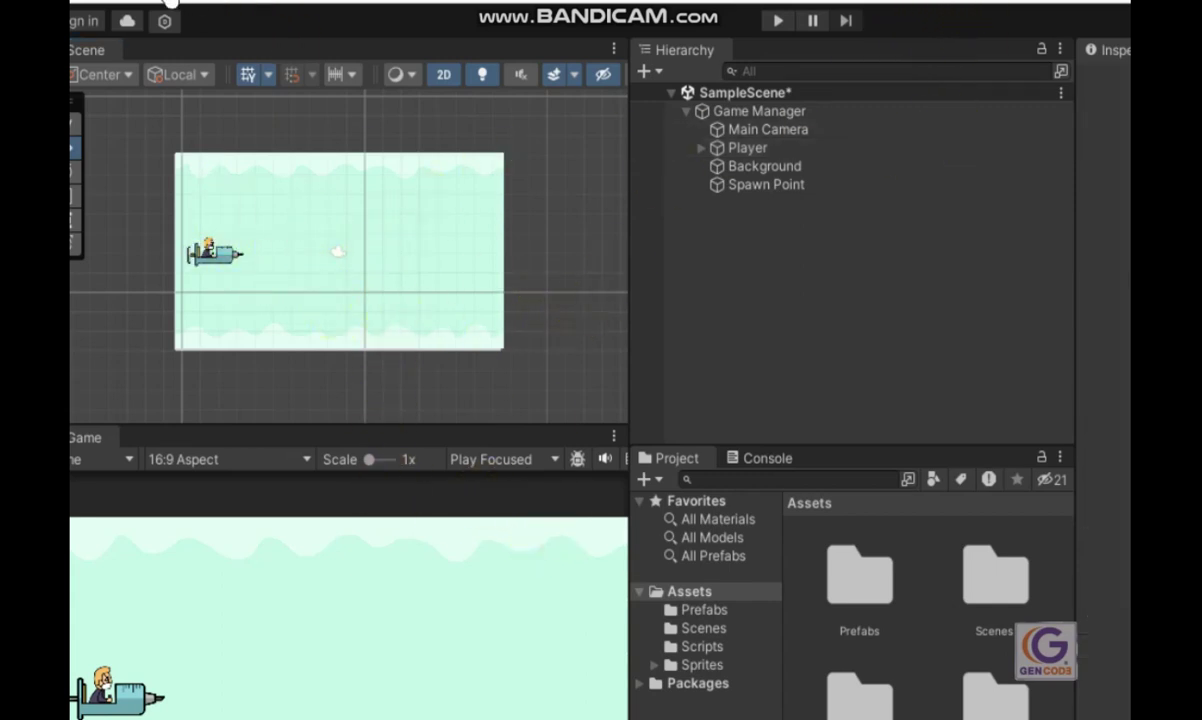
key("Print")
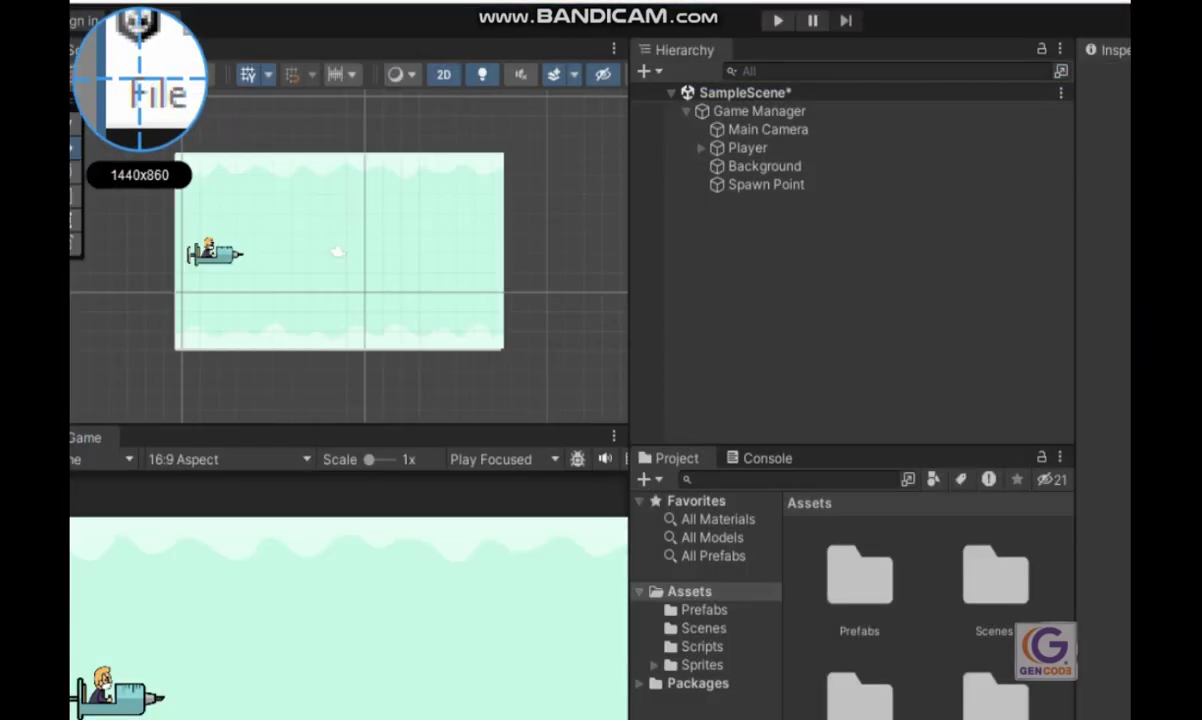
- Play-test the game, flapping with Space through the spawning viruses, then stop play mode
left_click_drag(66, 4, 222, 387)
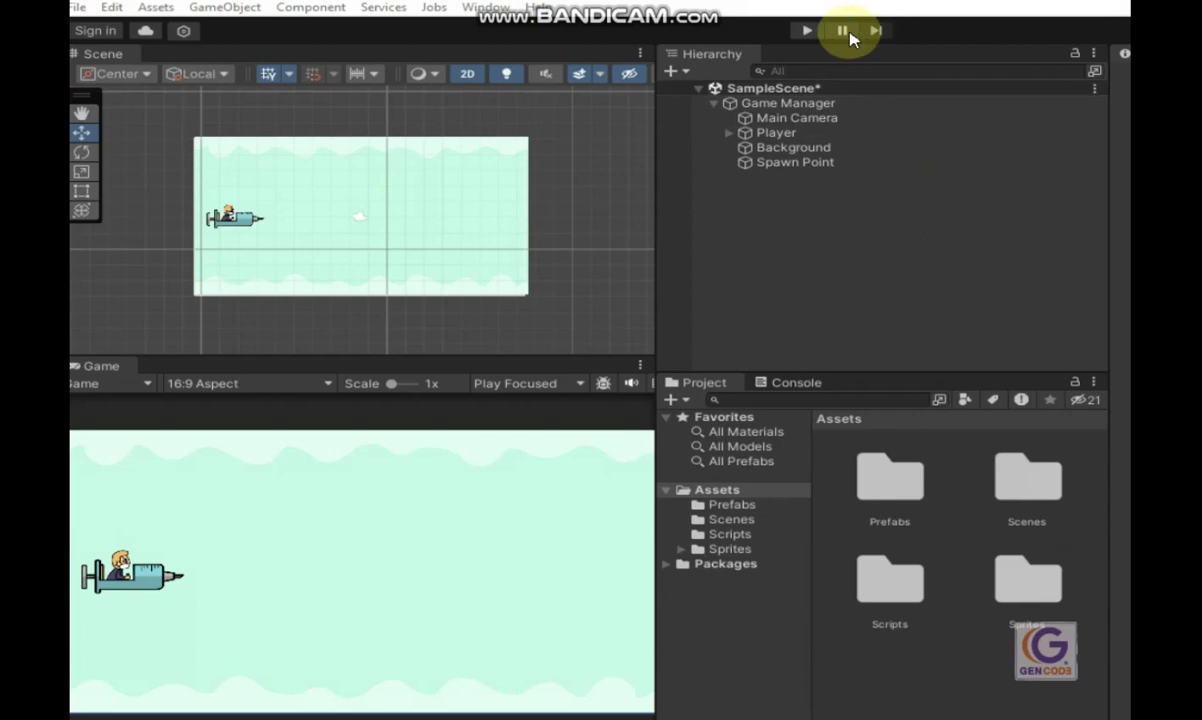
left_click(808, 31)
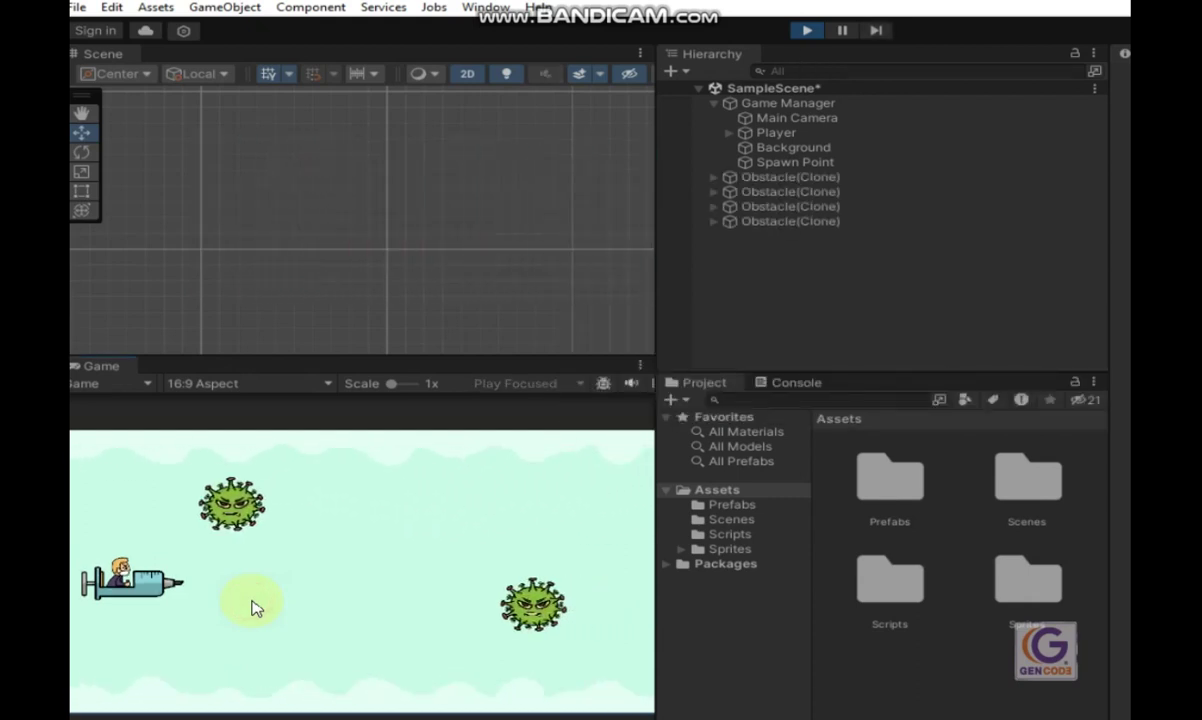
key("space")
key("space")
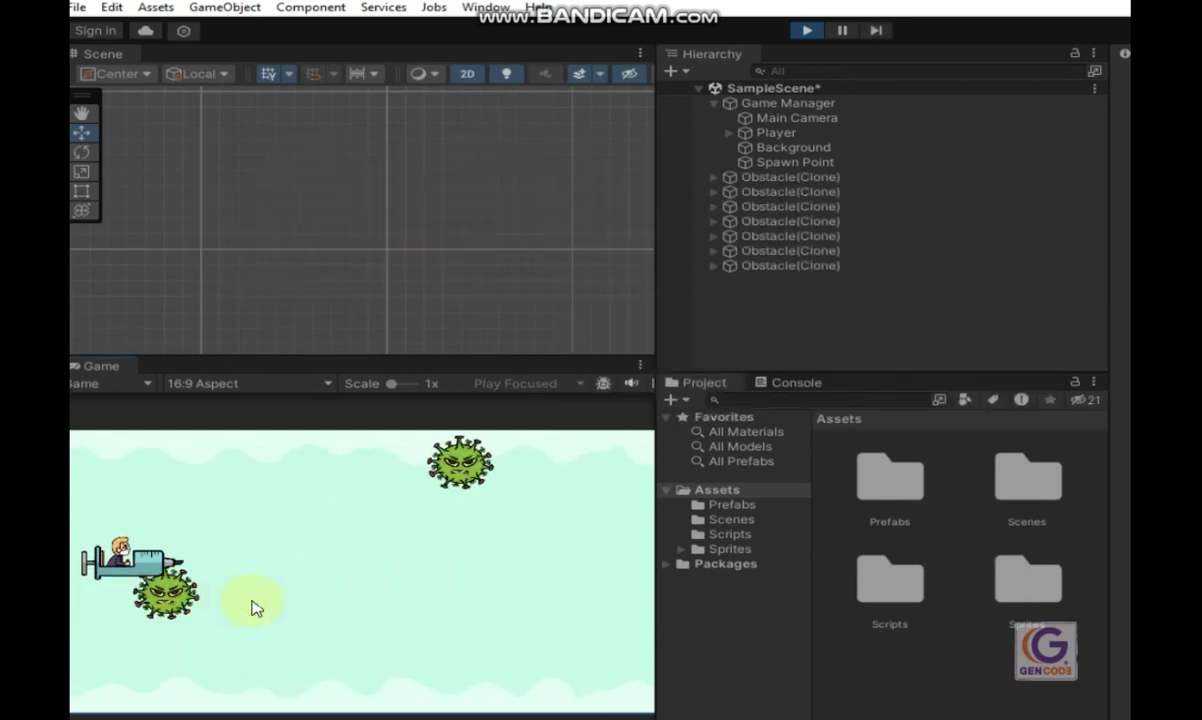
key("space")
key("space")
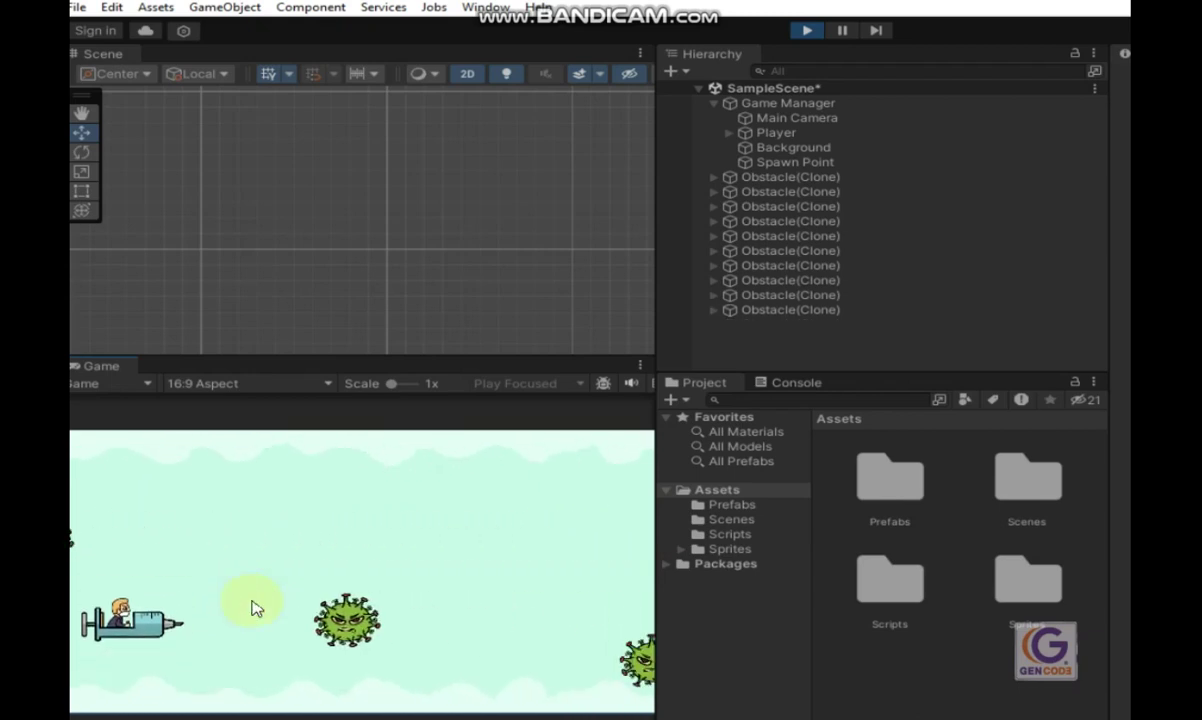
key("space")
key("space")
key("space")
key("space")
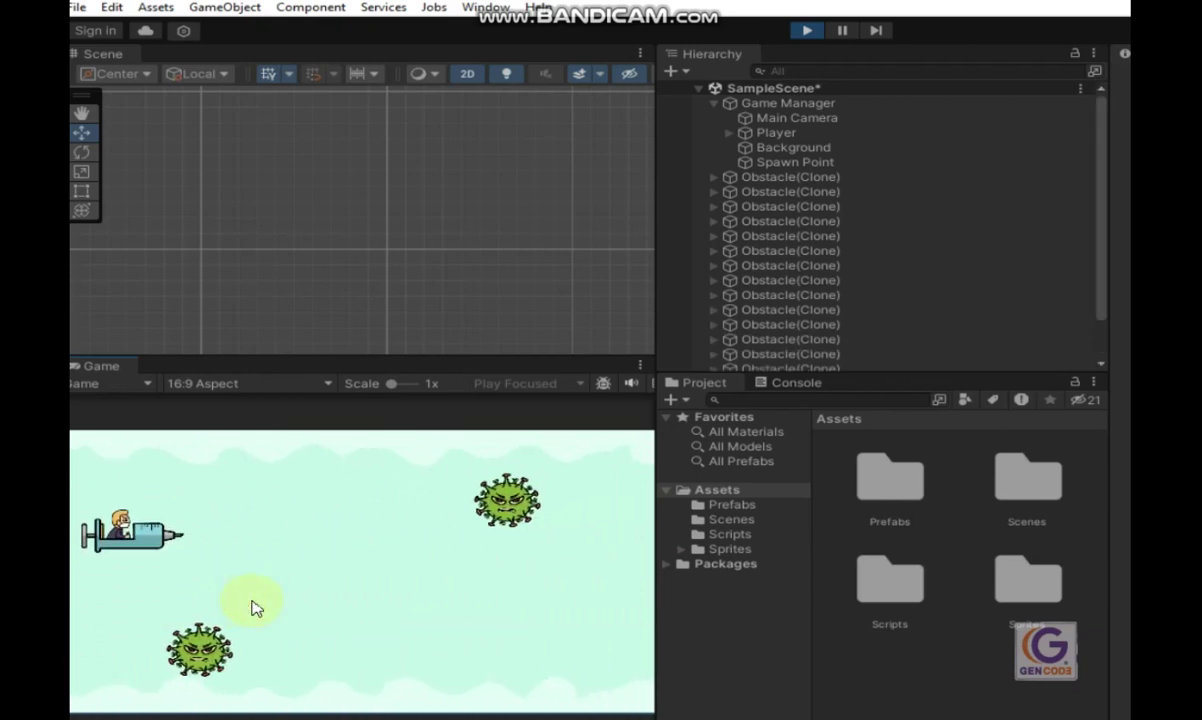
key("space")
key("space")
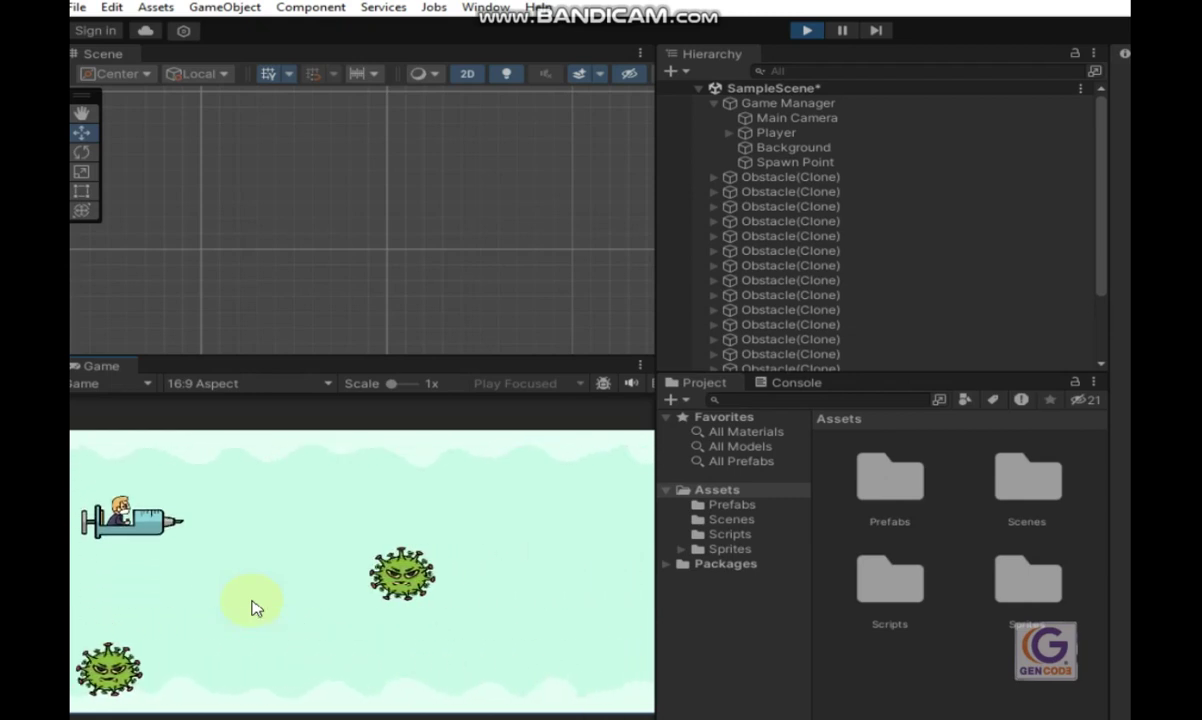
key("space")
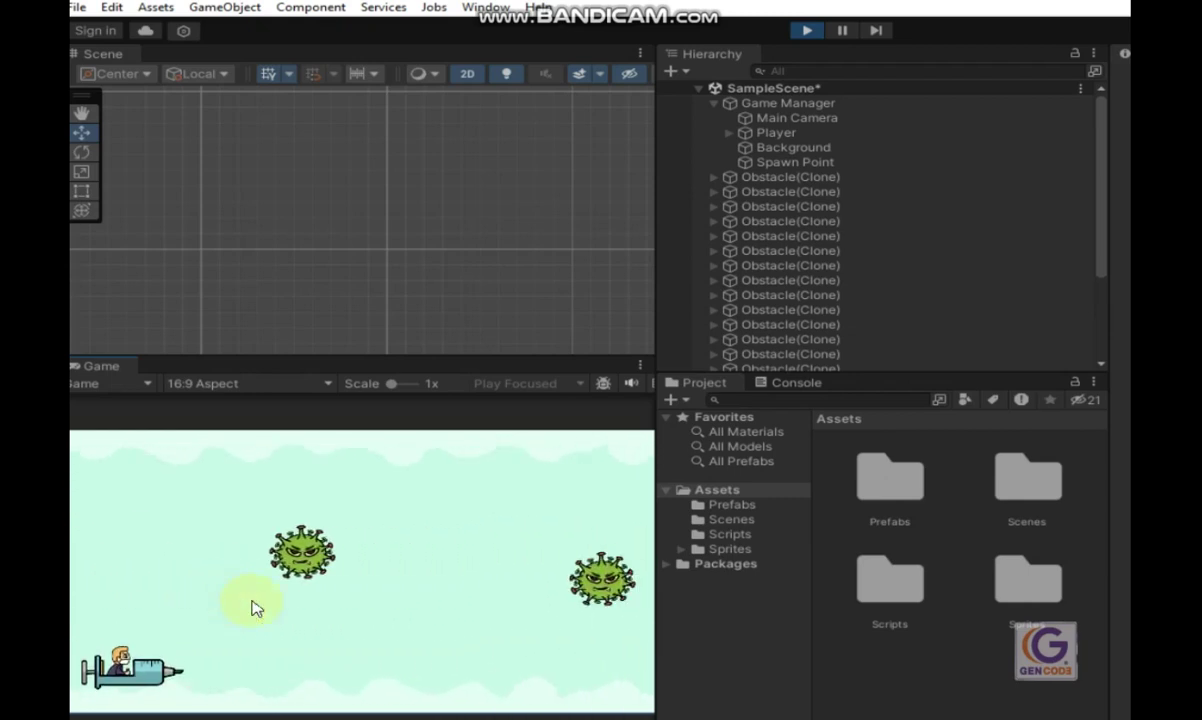
key("space")
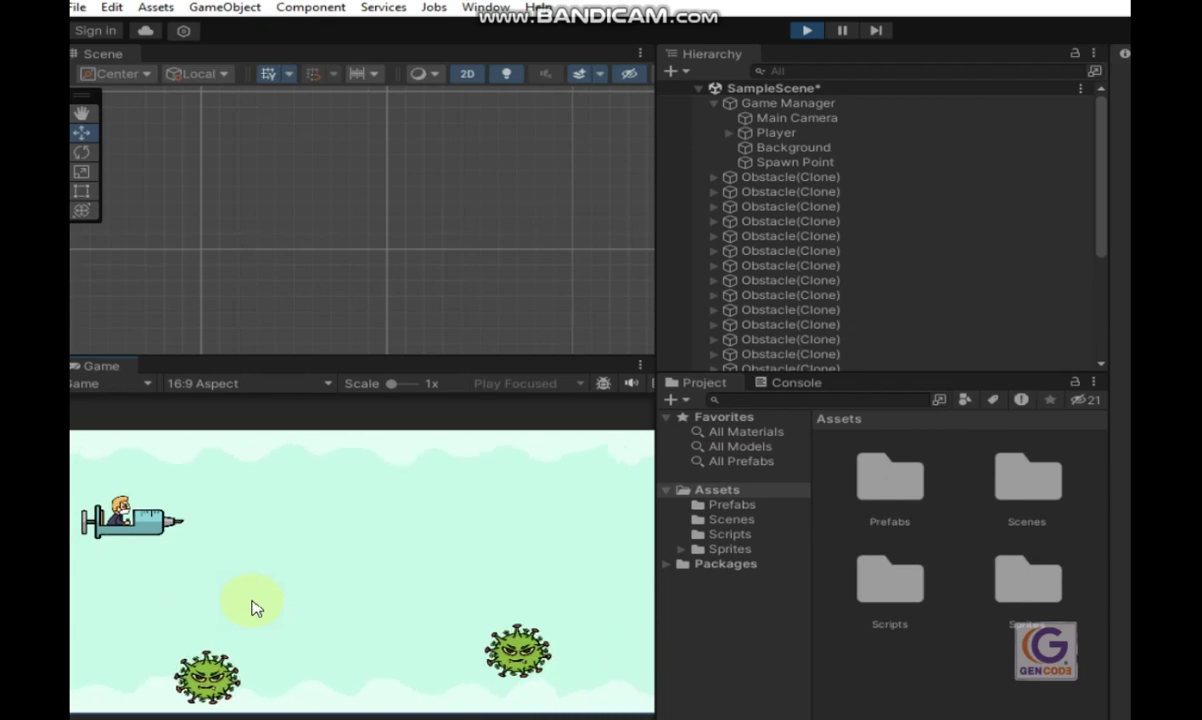
left_click(808, 31)
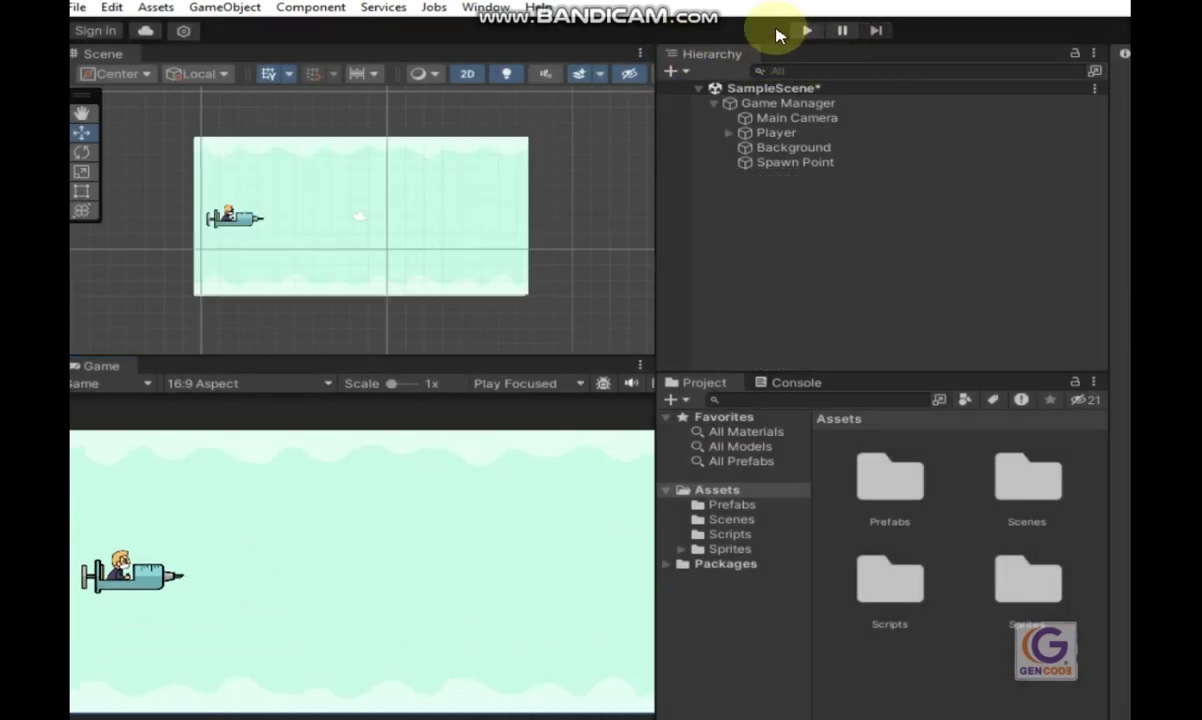
- Save SampleScene via File > Save
left_click(84, 12)
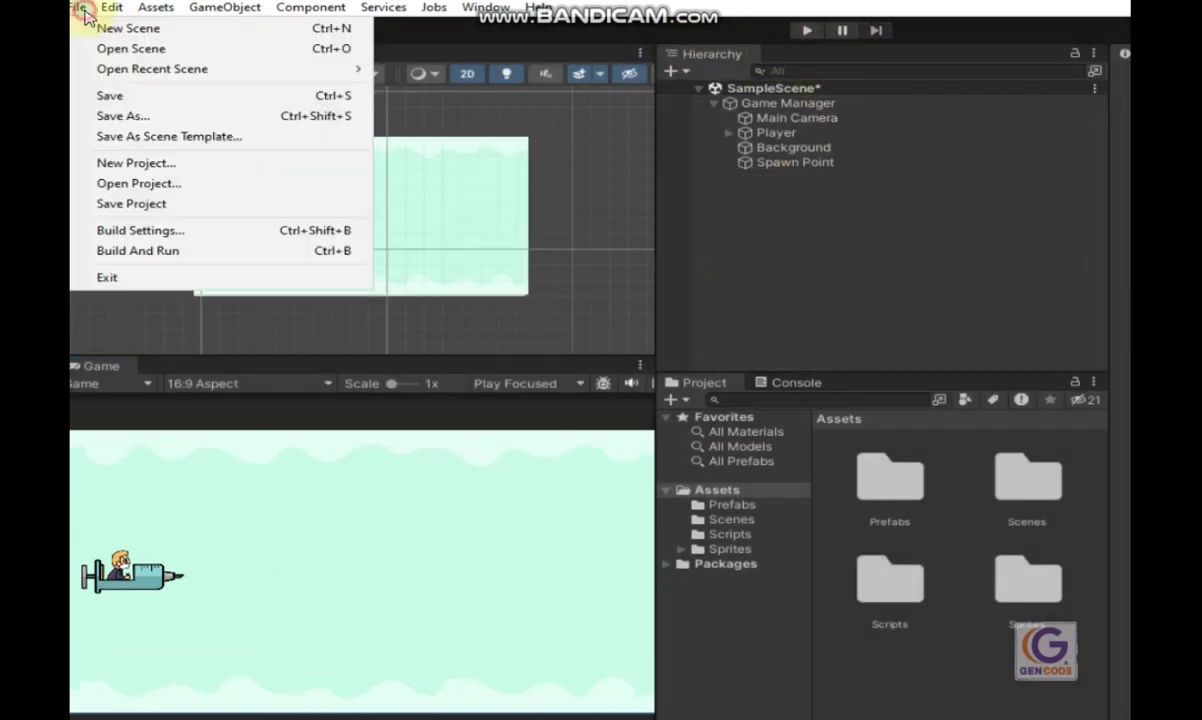
left_click(90, 95)
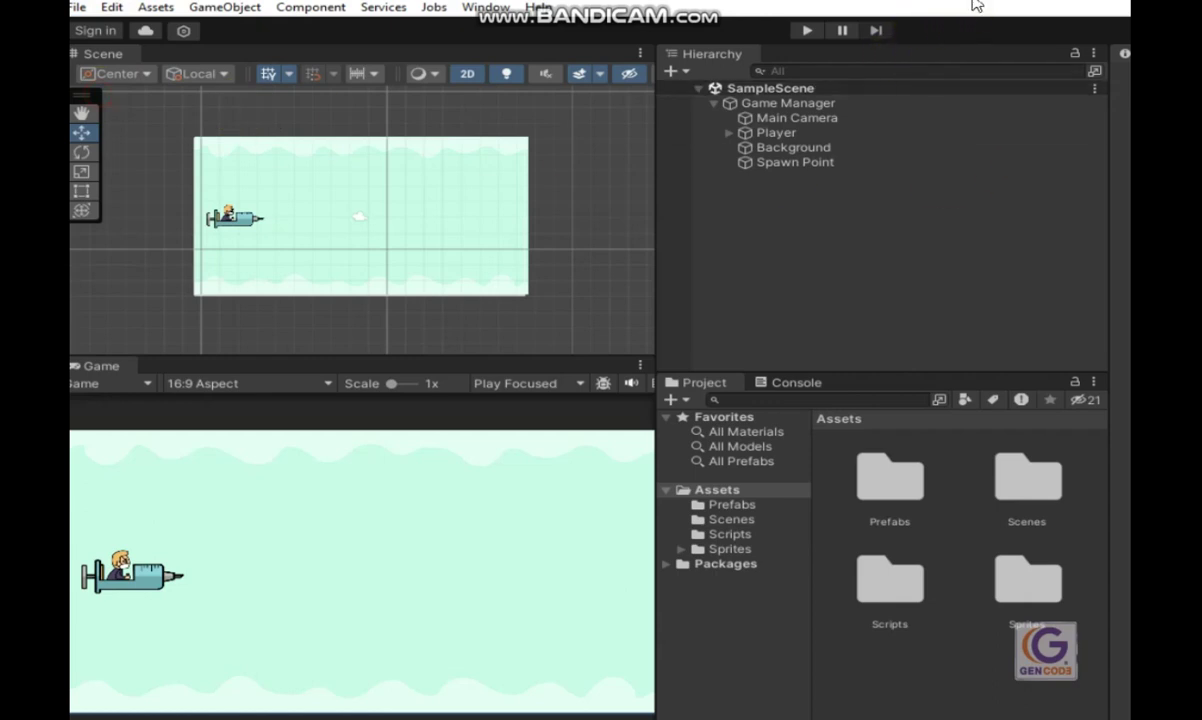